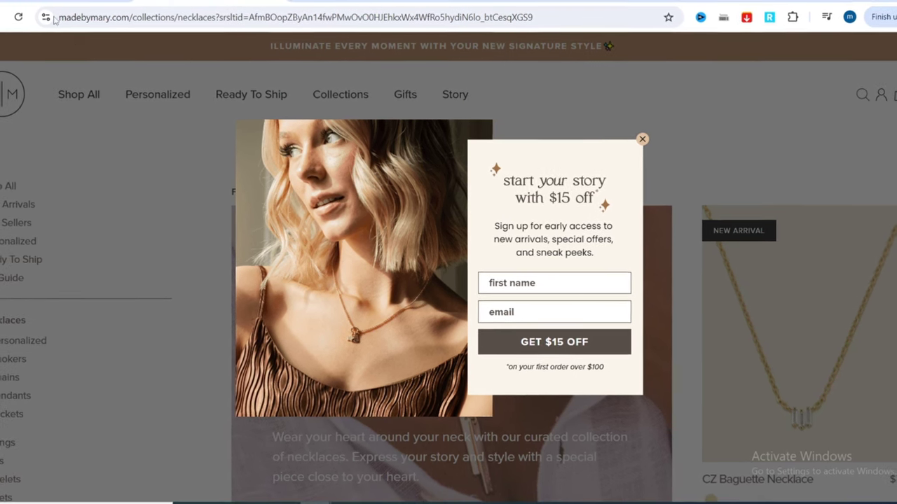
# - Switch from the Made By Mary necklace page to the 'My Store - Home - Shopify' admin tab
pyautogui.click(49, 1)
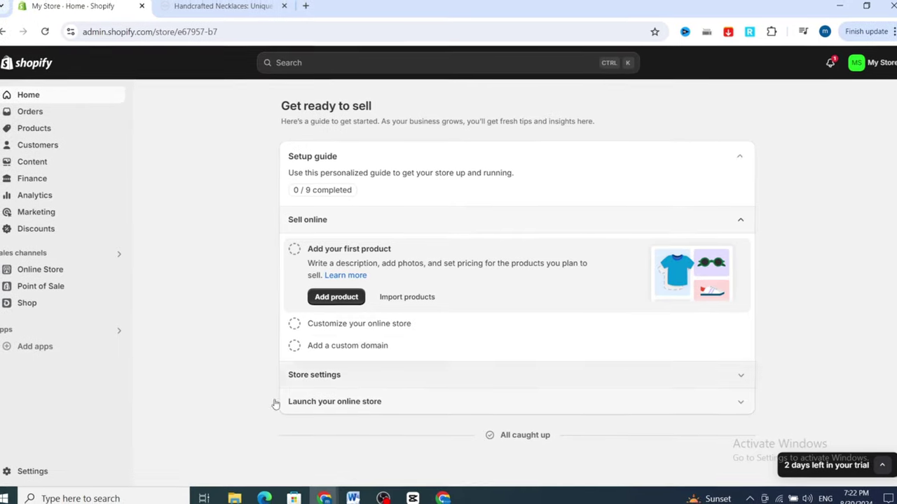
# - Open the Shopify App Store from Settings > Apps and sales channels
pyautogui.click(21, 475)
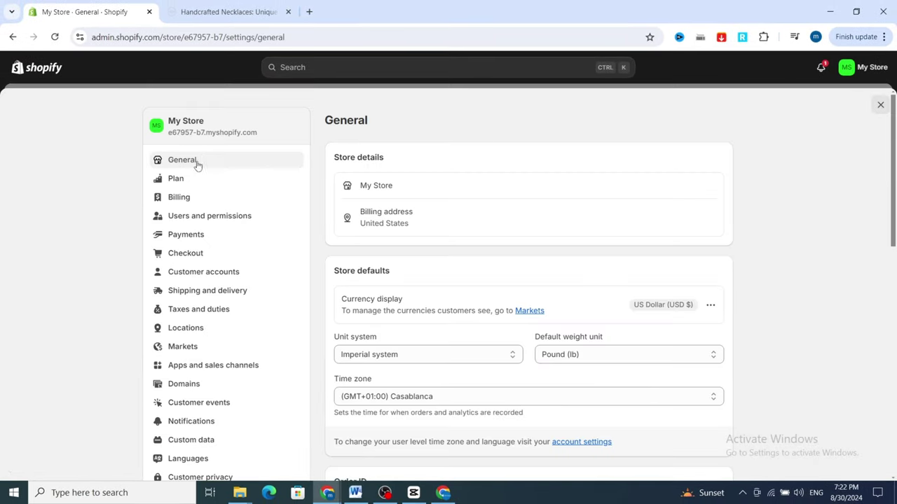
pyautogui.click(191, 371)
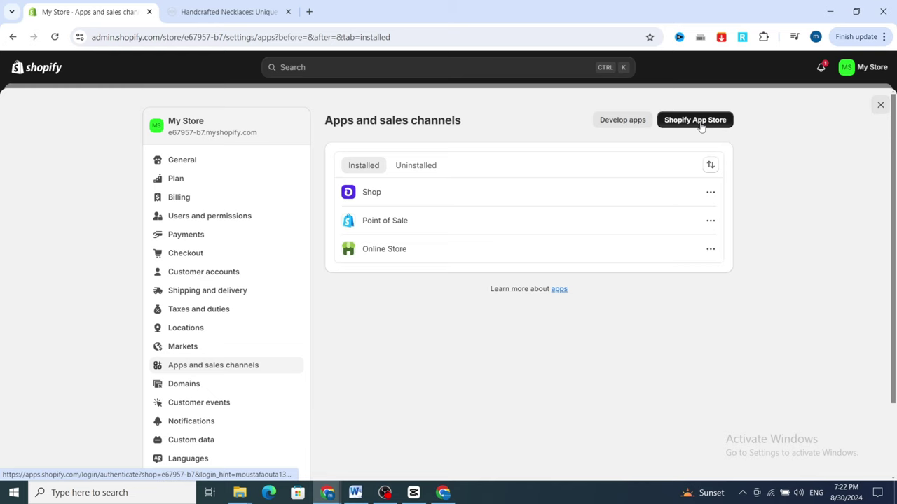
pyautogui.click(700, 127)
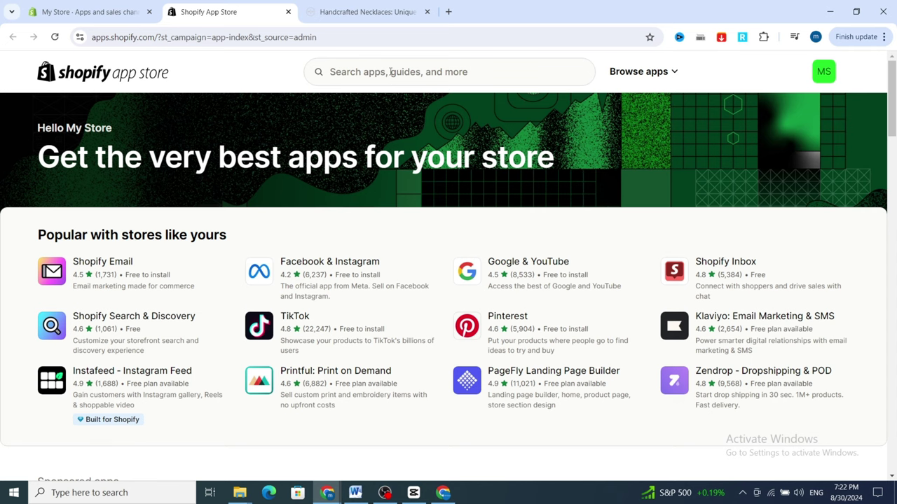
# - Search the App Store for 'popup' and open the Pop Convert – Pop Ups, Banners listing
pyautogui.click(386, 69)
pyautogui.write('p')
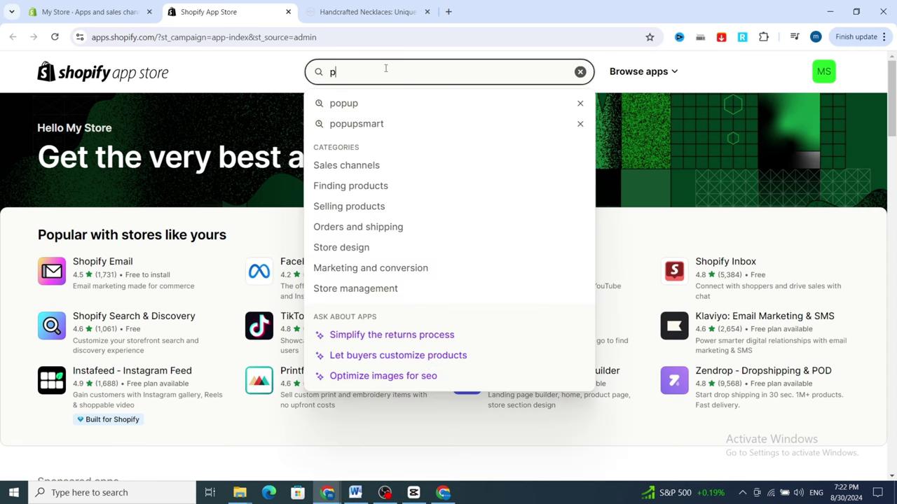
pyautogui.click(367, 103)
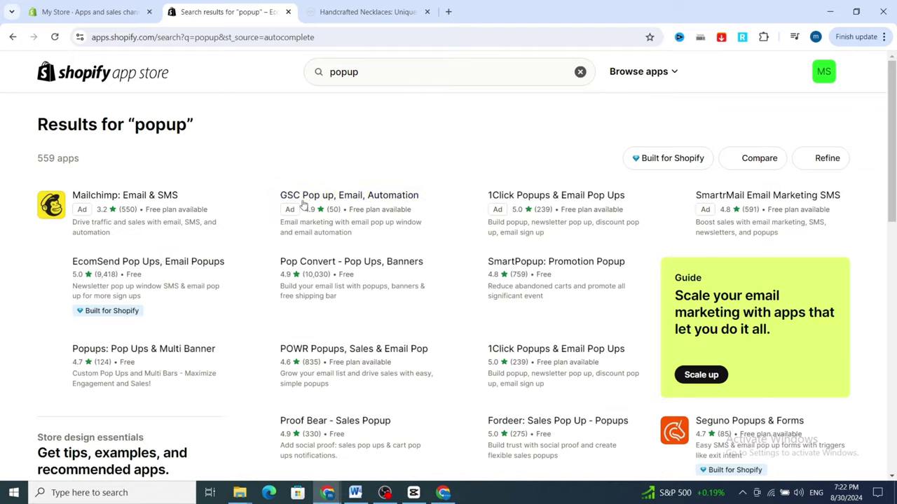
pyautogui.scroll(-1, 378, 173)
pyautogui.scroll(-5, 376, 173)
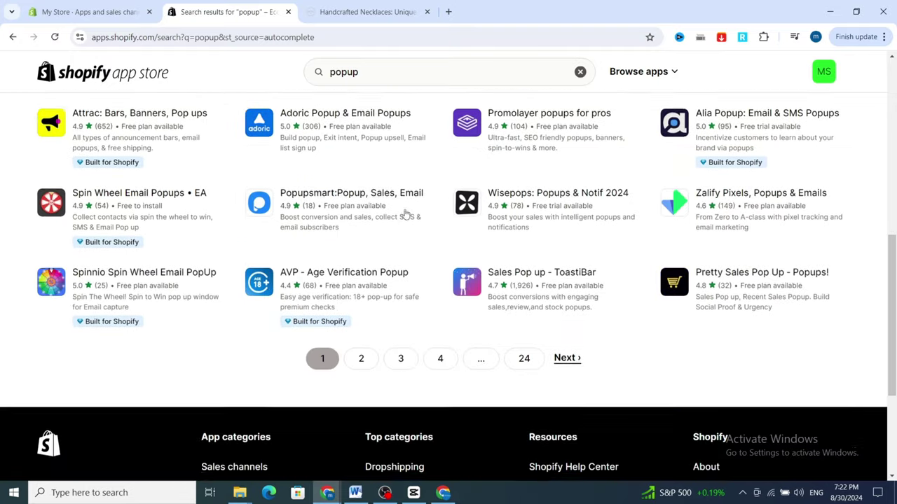
pyautogui.scroll(4, 377, 217)
pyautogui.scroll(3, 377, 218)
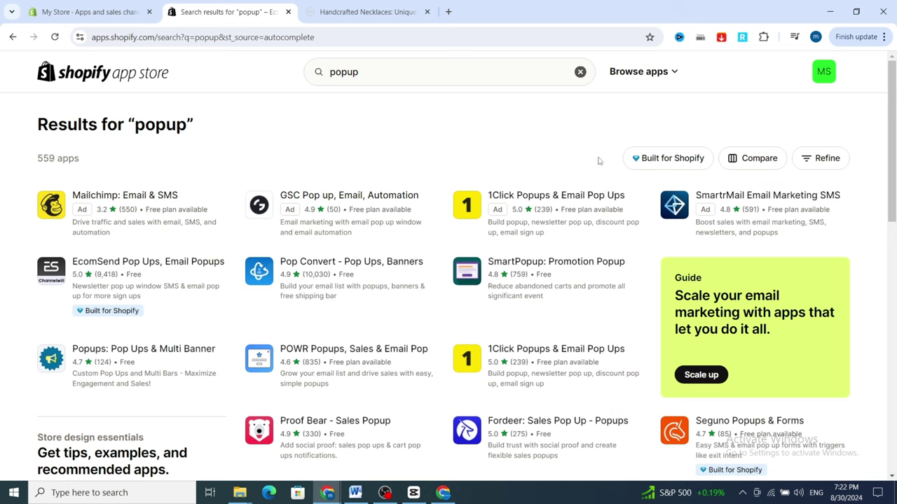
pyautogui.click(294, 264)
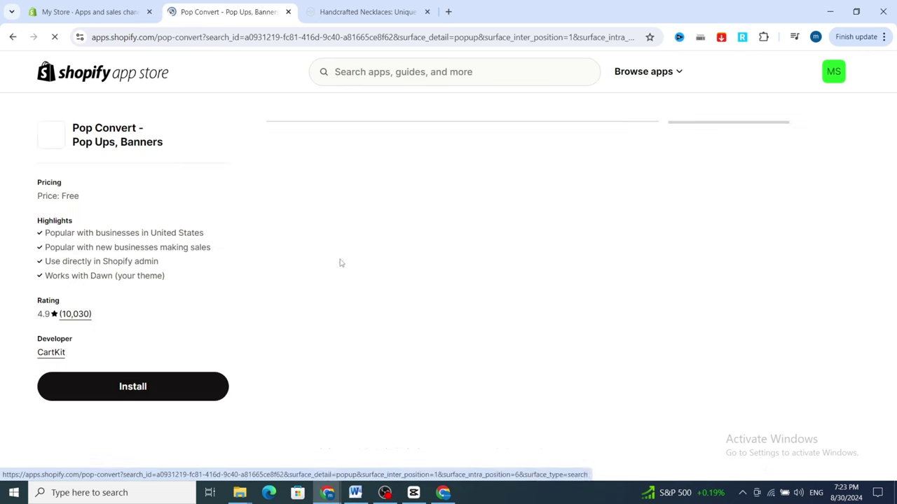
# - Install Pop Convert and approve its data access request
pyautogui.click(120, 388)
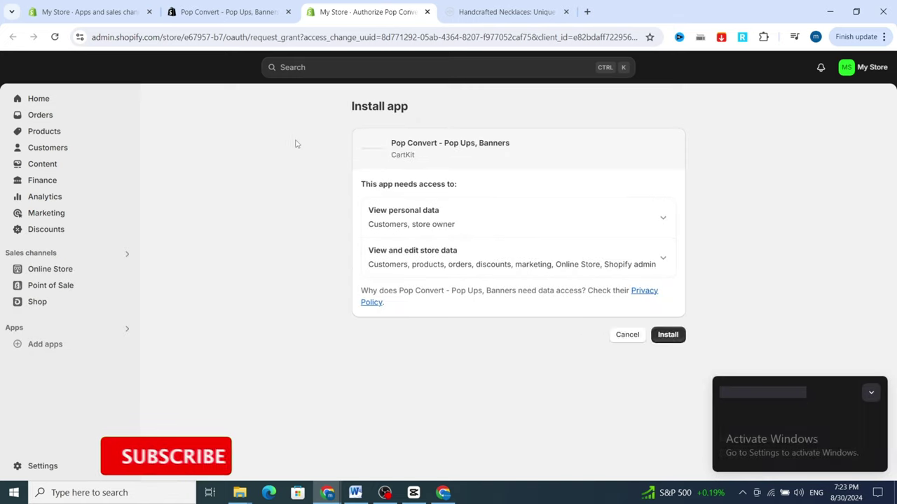
pyautogui.click(667, 337)
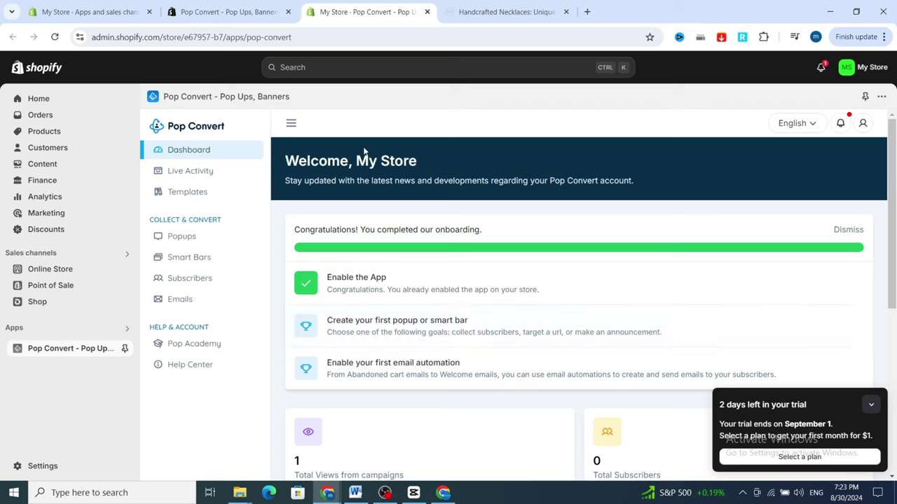
# - Create a new Coupon-goal popup campaign named 'discount' from the Popups page
pyautogui.click(188, 240)
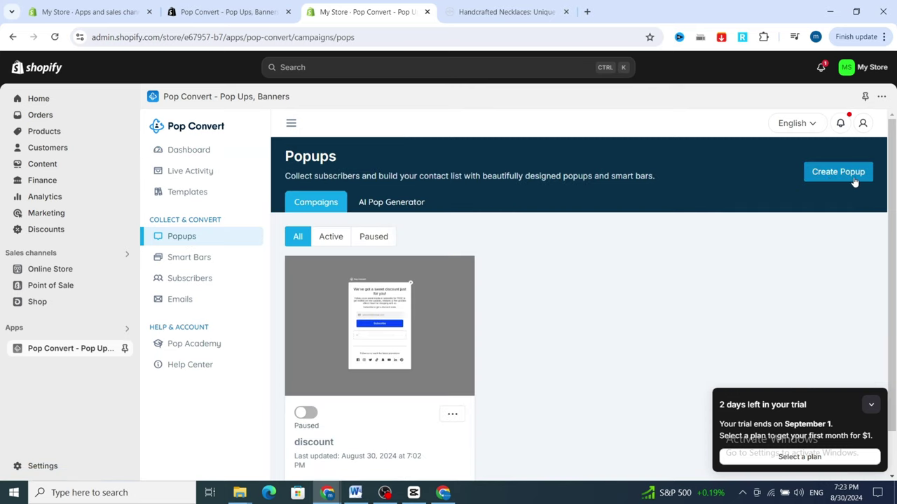
pyautogui.click(829, 175)
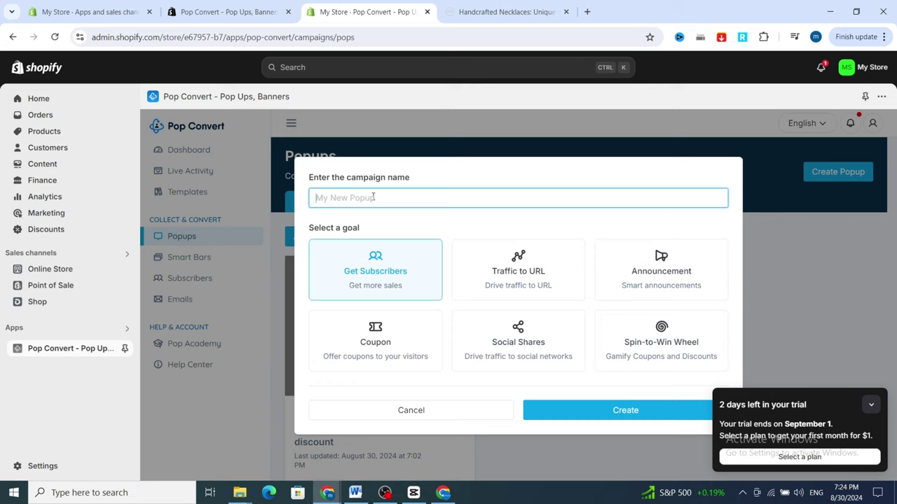
pyautogui.write('discount')
pyautogui.click(379, 348)
pyautogui.click(567, 414)
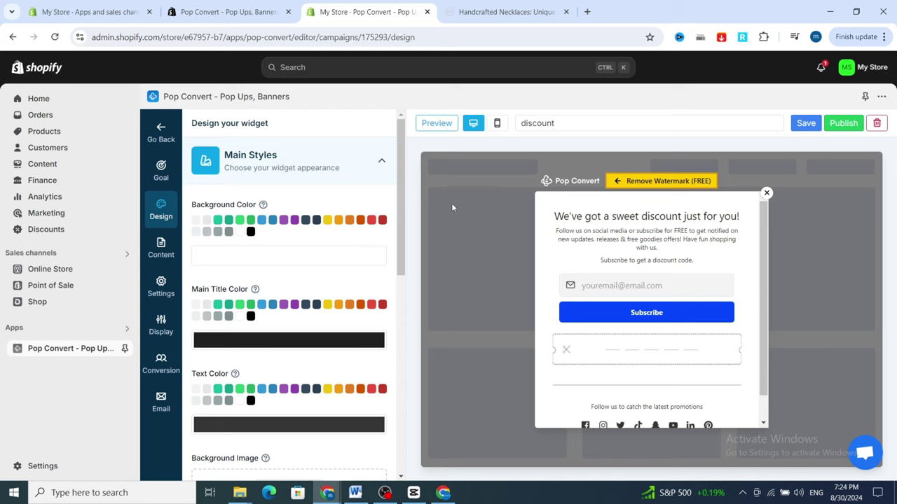
# - Make the popup background blue and the main title color black
pyautogui.click(239, 220)
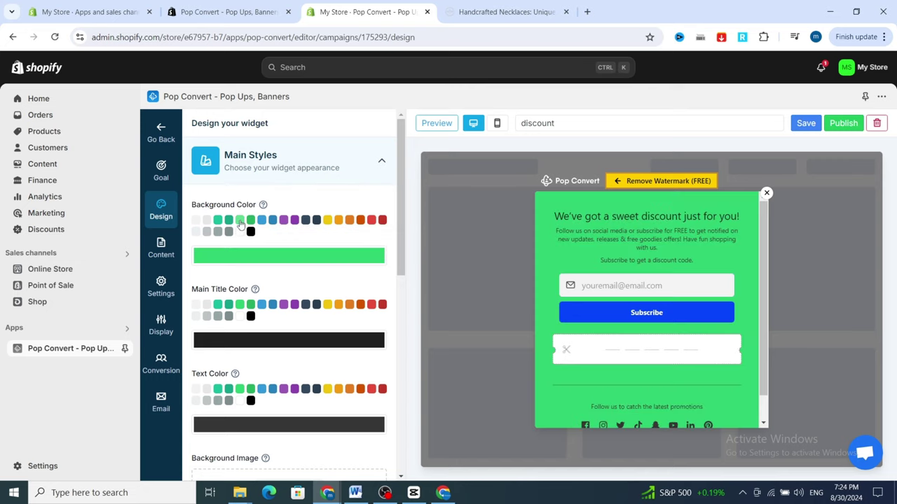
pyautogui.click(229, 221)
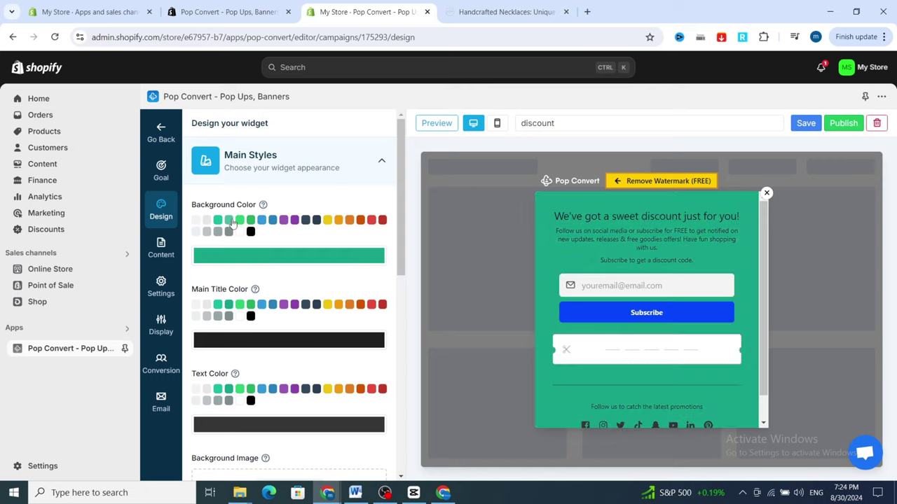
pyautogui.click(261, 220)
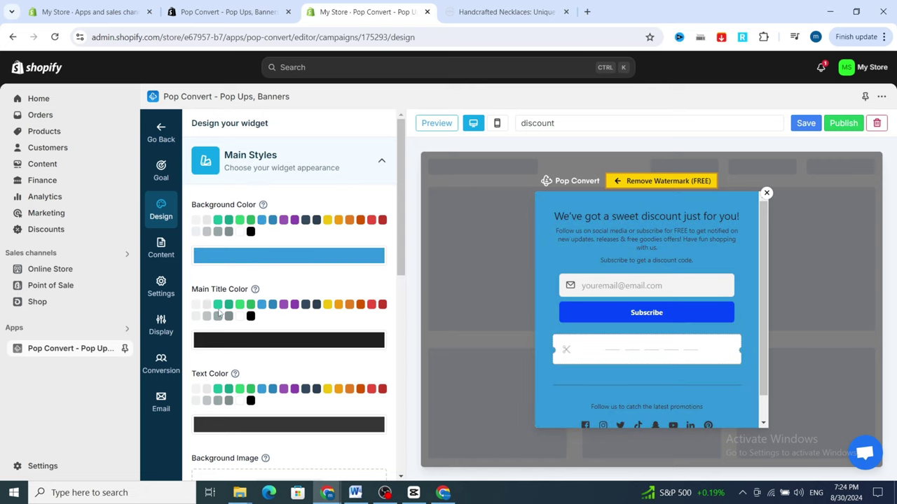
pyautogui.scroll(-1, 256, 291)
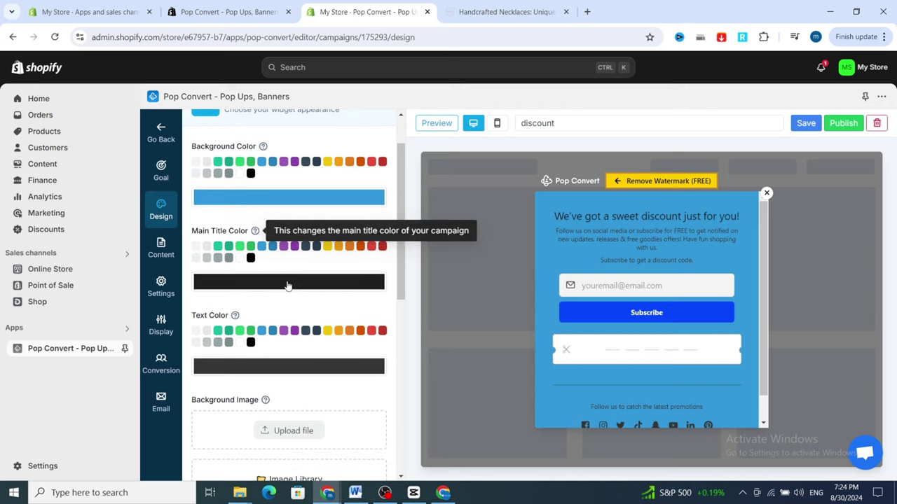
pyautogui.click(239, 246)
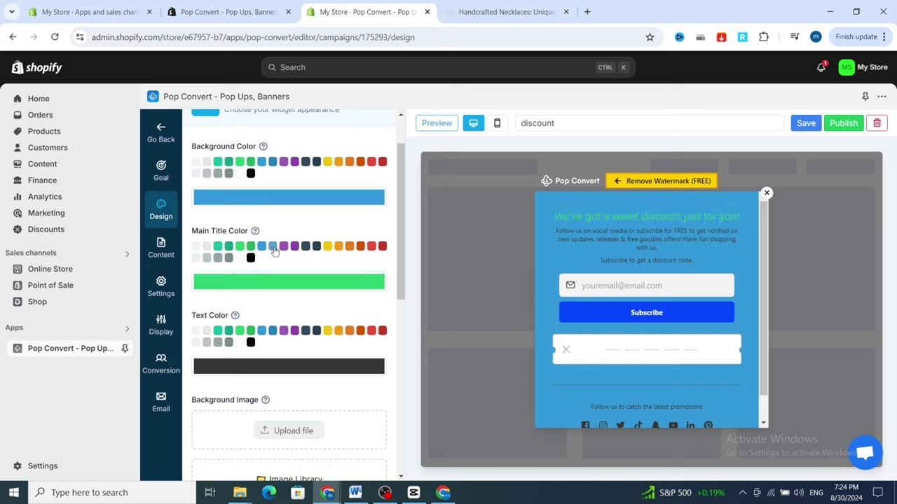
pyautogui.click(251, 259)
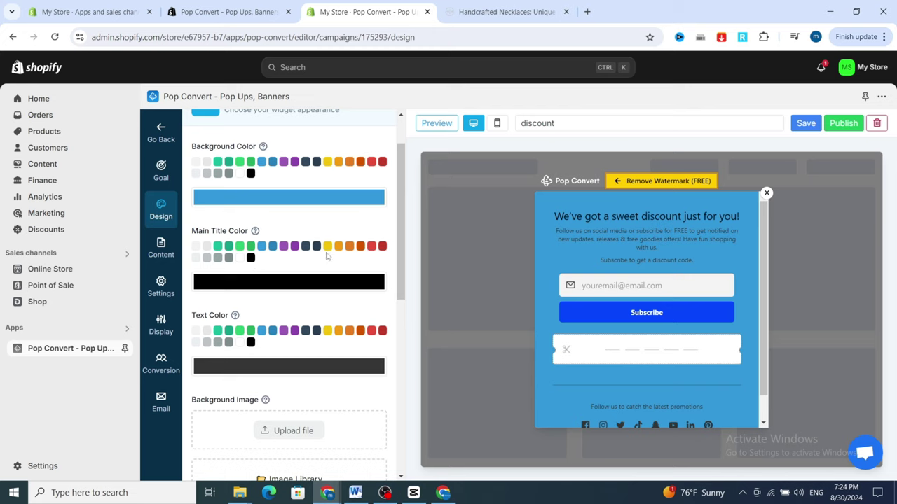
pyautogui.click(382, 246)
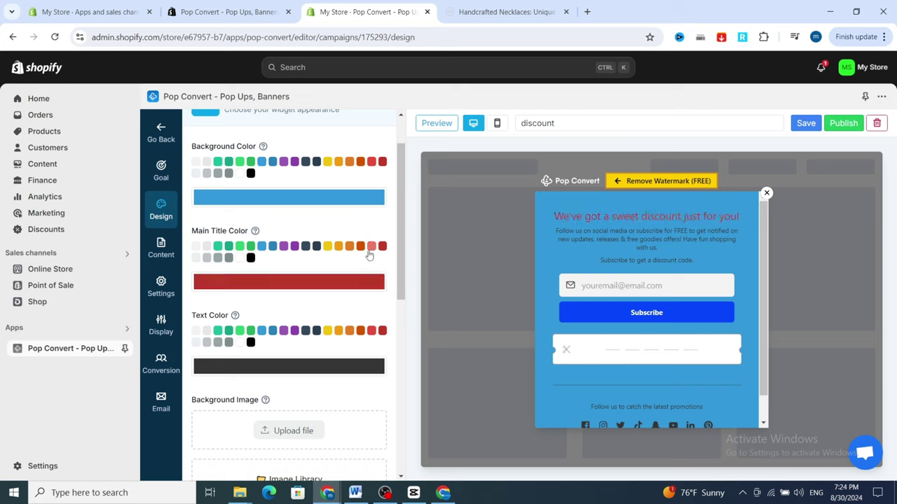
pyautogui.click(371, 246)
pyautogui.click(251, 259)
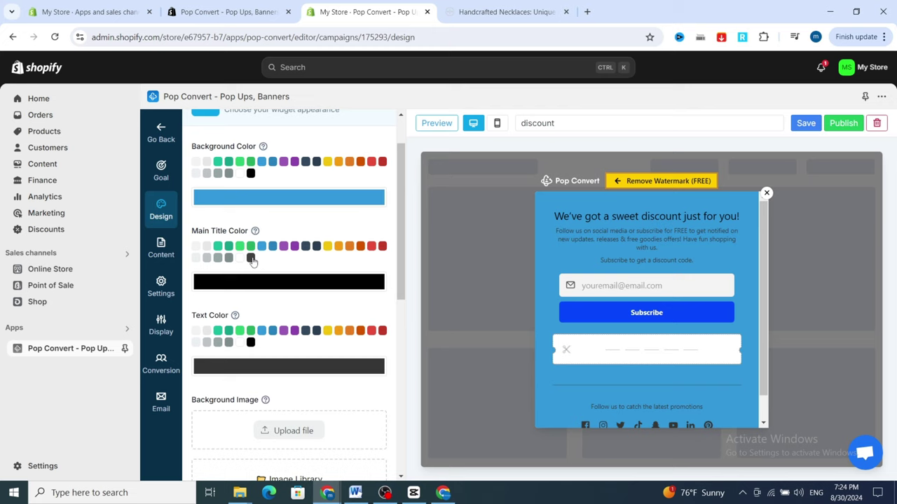
# - Set the popup's body text color to black
pyautogui.scroll(-1, 234, 297)
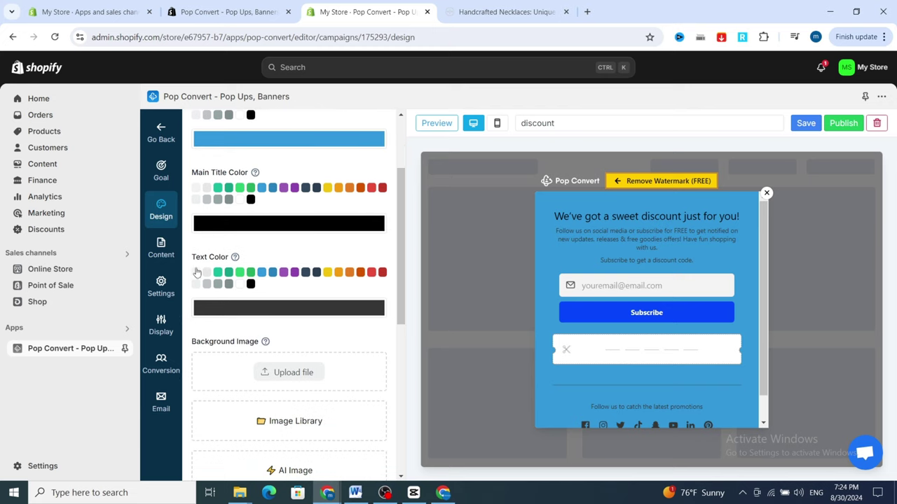
pyautogui.click(251, 284)
pyautogui.scroll(-2, 273, 289)
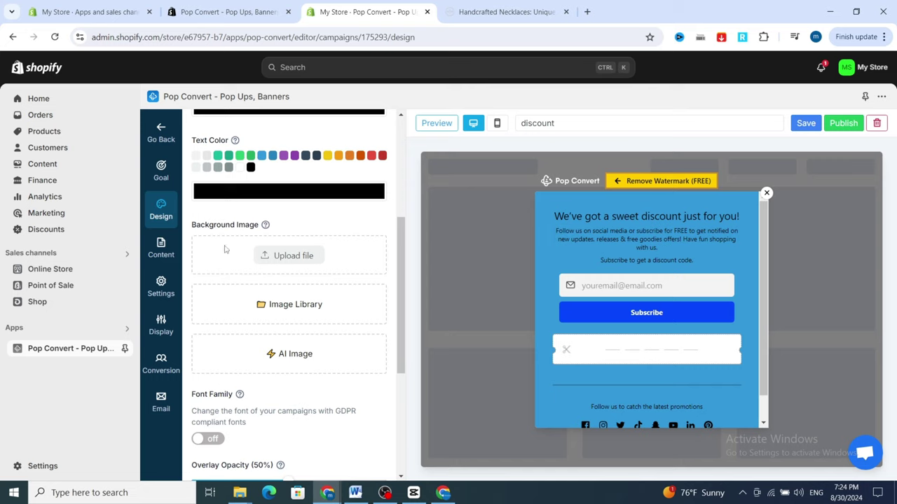
pyautogui.moveTo(265, 224)
pyautogui.scroll(-1, 687, 325)
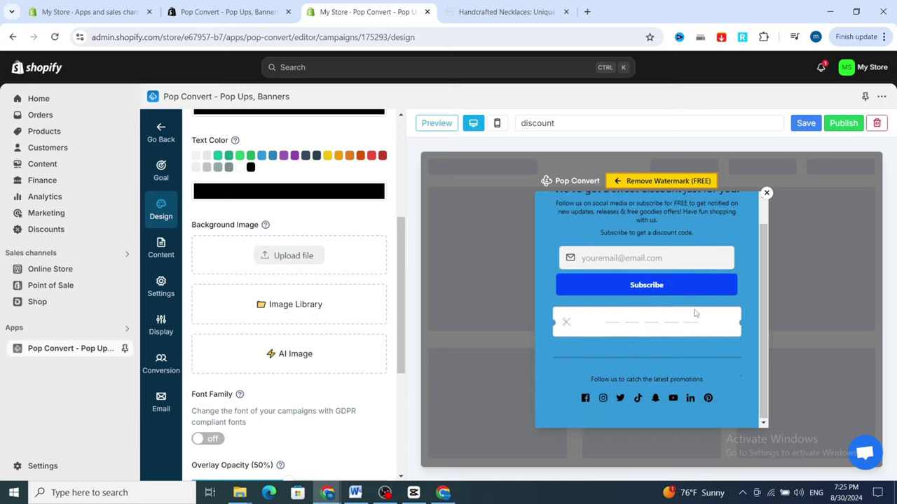
pyautogui.scroll(1, 631, 266)
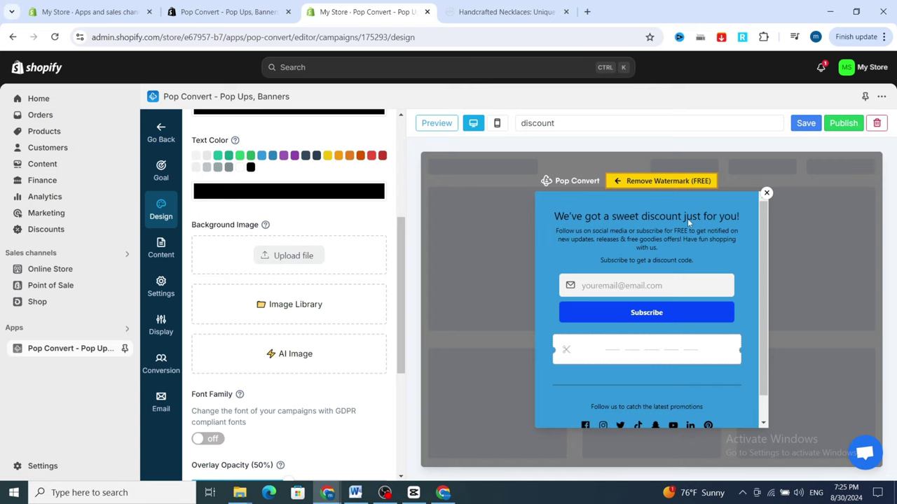
# - Upload the rainbow curves image from the computer as the popup's Background Image
pyautogui.click(293, 256)
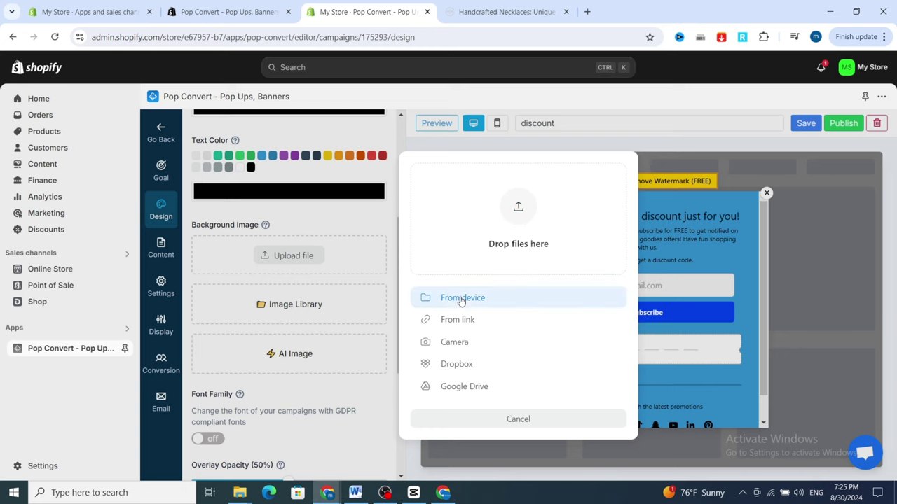
pyautogui.click(522, 215)
pyautogui.scroll(-5, 479, 245)
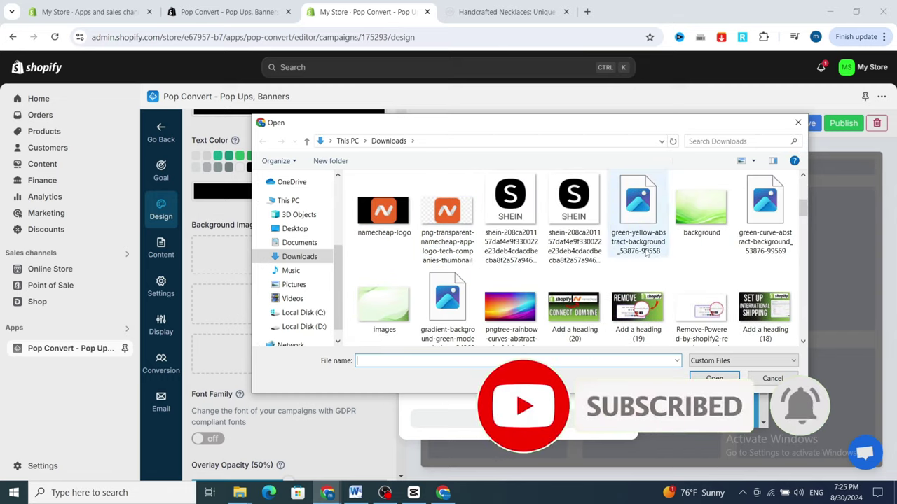
pyautogui.doubleClick(524, 298)
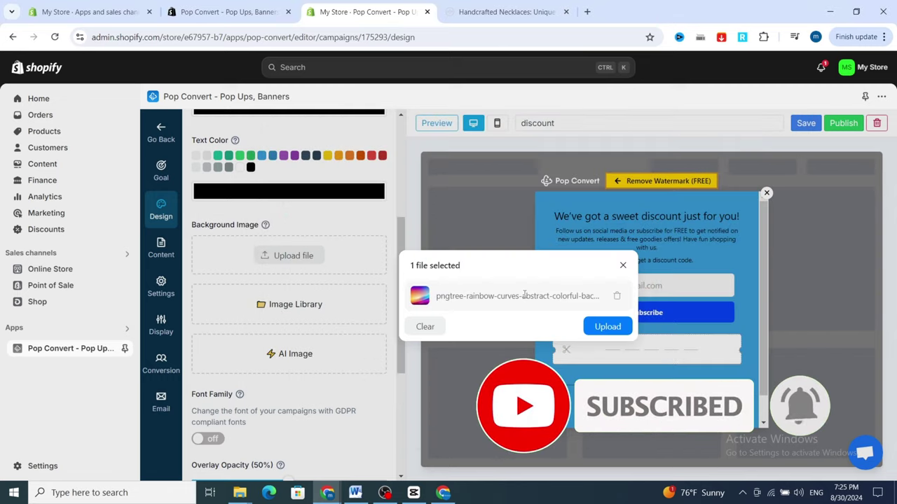
pyautogui.click(606, 327)
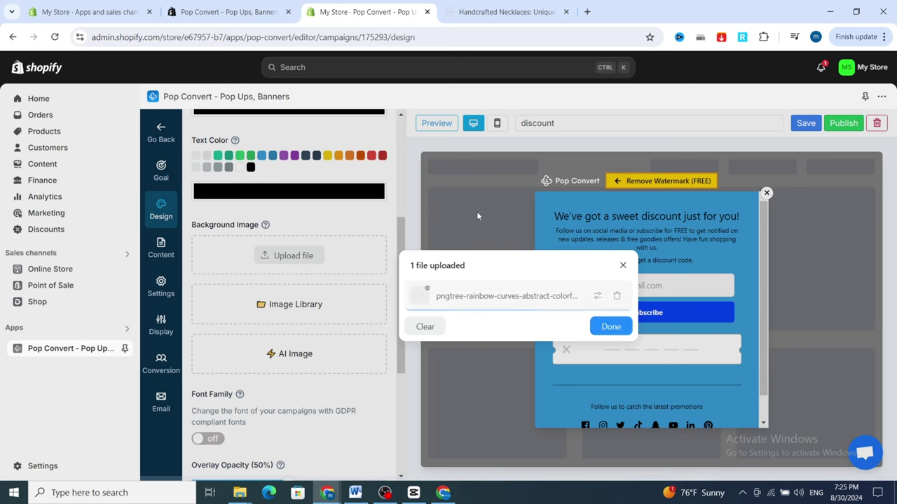
pyautogui.click(606, 329)
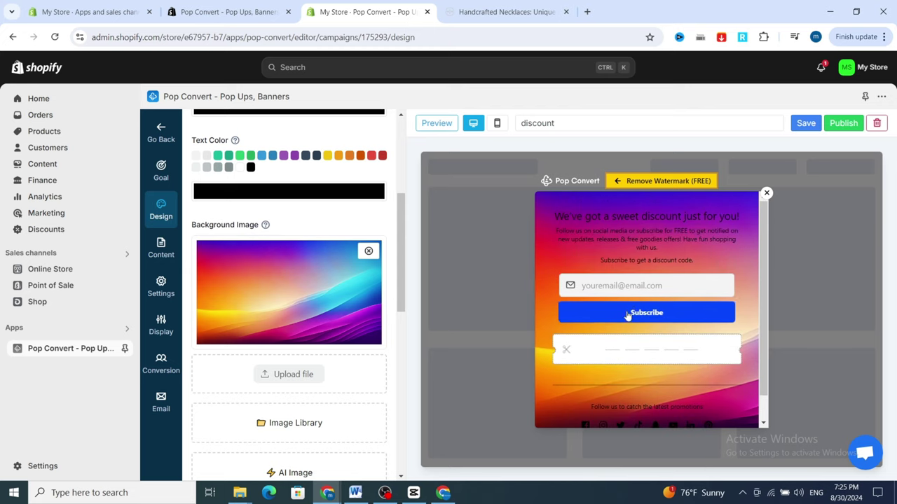
pyautogui.scroll(-1, 368, 244)
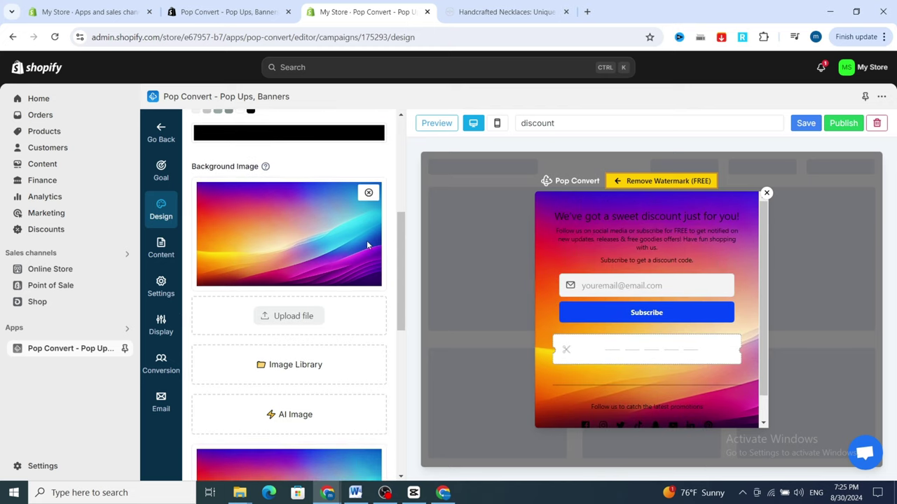
pyautogui.scroll(-5, 340, 314)
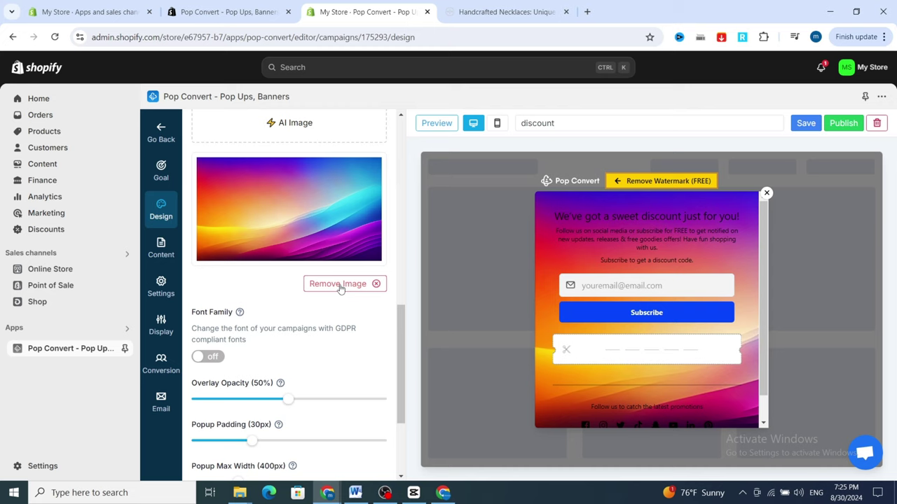
pyautogui.scroll(-2, 221, 287)
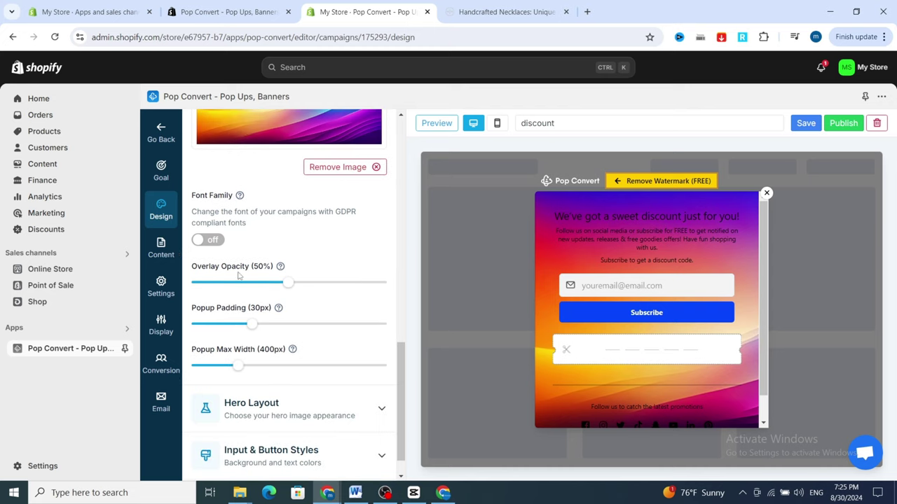
# - Set overlay opacity to 49%, popup padding to 21px and max width to 484px
pyautogui.moveTo(286, 282)
pyautogui.mouseDown()
pyautogui.moveTo(268, 284)
pyautogui.moveTo(313, 286)
pyautogui.moveTo(288, 293)
pyautogui.mouseUp()
pyautogui.moveTo(251, 324)
pyautogui.mouseDown()
pyautogui.moveTo(264, 328)
pyautogui.moveTo(213, 329)
pyautogui.moveTo(253, 328)
pyautogui.moveTo(236, 328)
pyautogui.mouseUp()
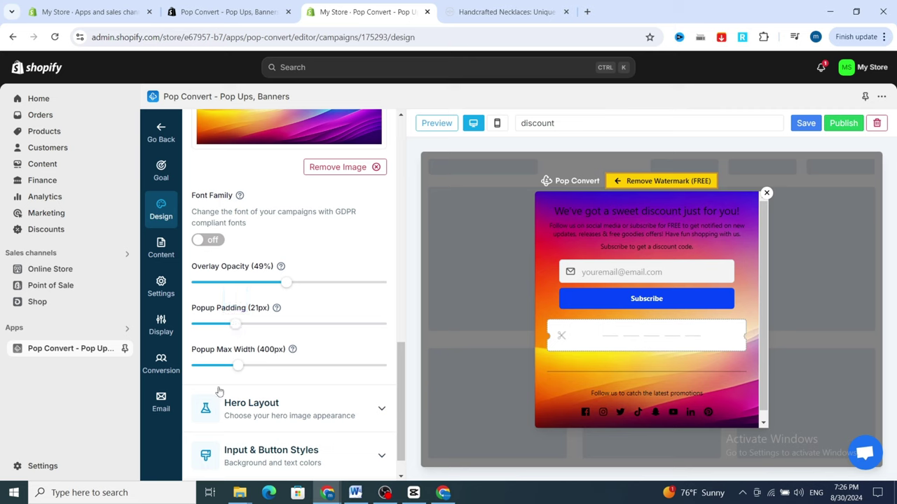
pyautogui.moveTo(239, 367); pyautogui.dragTo(269, 369)
# - Set the Hero Layout to No Hero after trying the Top option
pyautogui.scroll(-1, 290, 400)
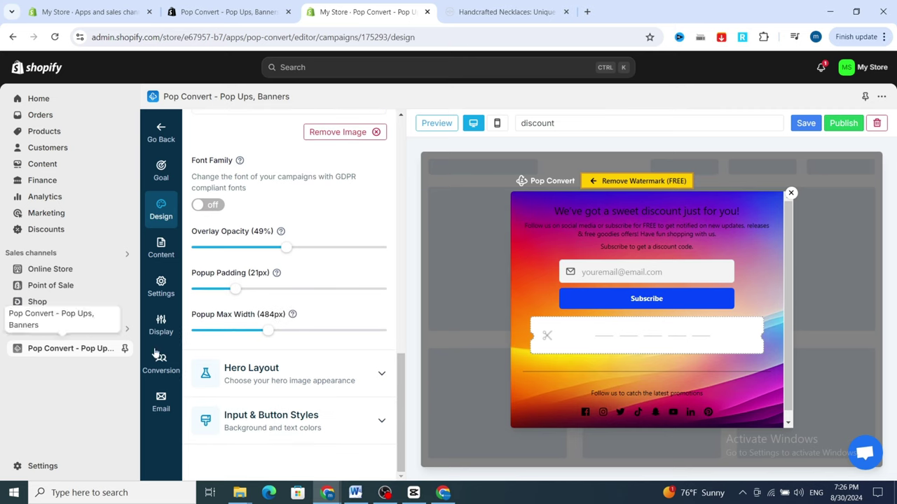
pyautogui.click(277, 378)
pyautogui.scroll(-3, 335, 341)
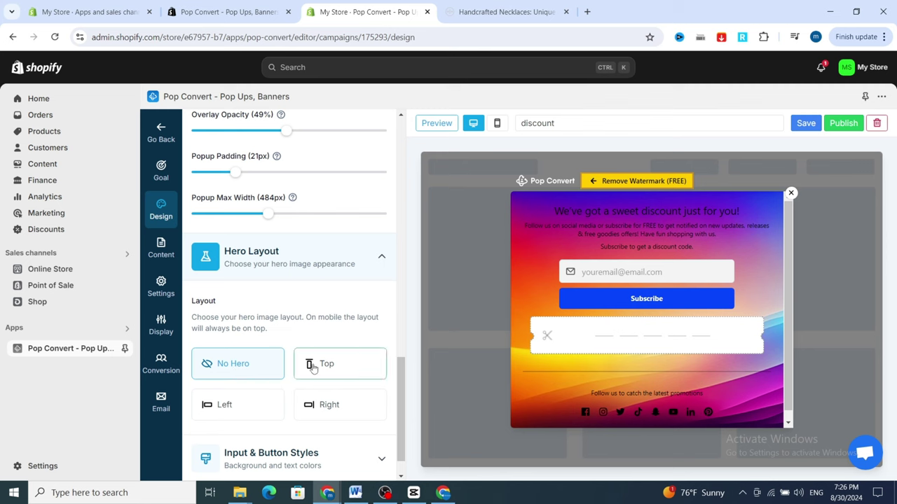
pyautogui.click(334, 366)
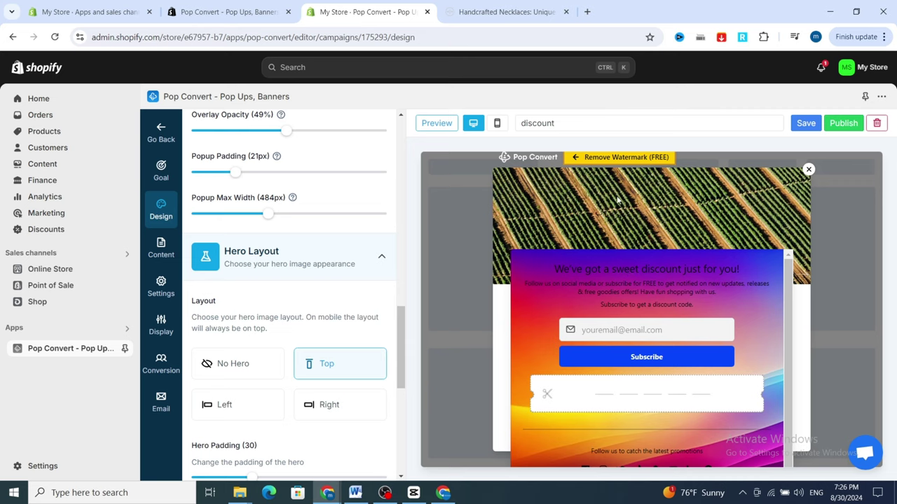
pyautogui.click(238, 362)
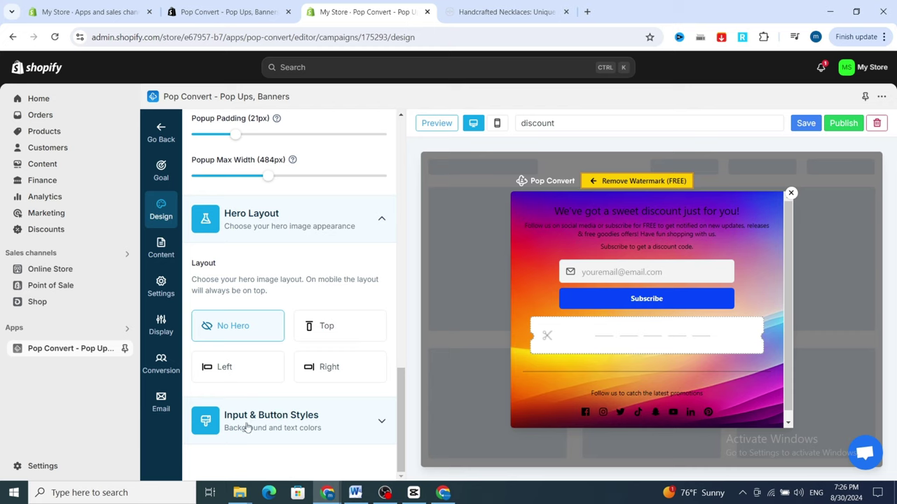
pyautogui.click(264, 420)
# - Make the Subscribe button background green with black button text
pyautogui.scroll(-3, 280, 392)
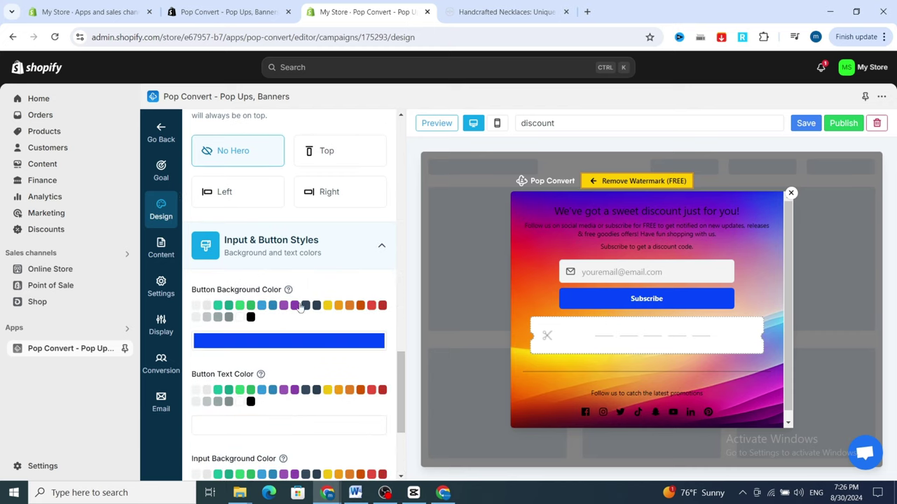
pyautogui.click(316, 310)
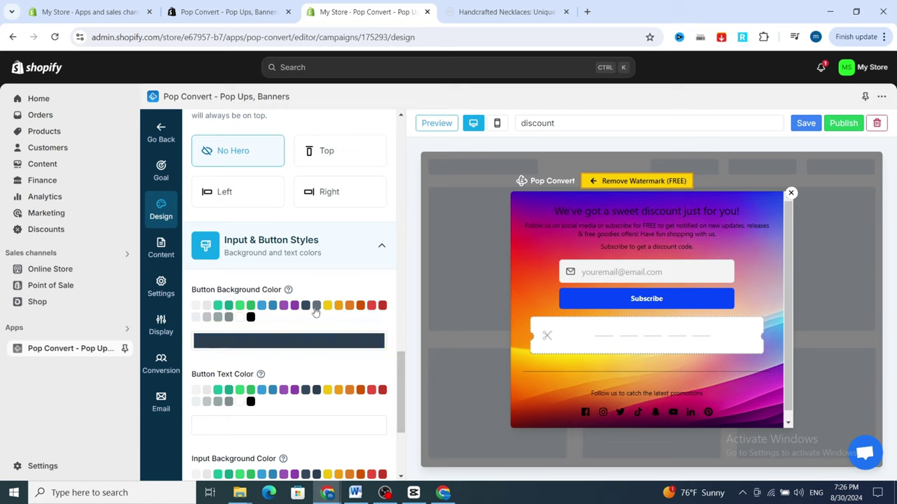
pyautogui.click(262, 307)
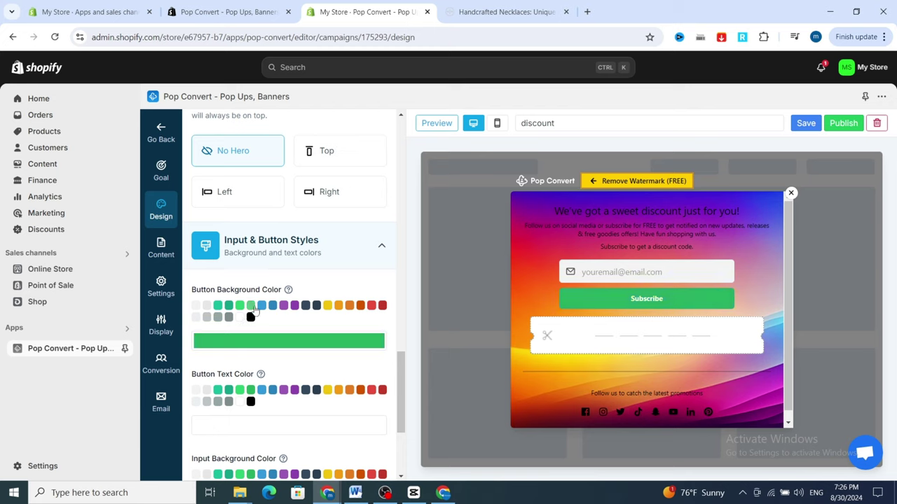
pyautogui.scroll(-2, 203, 283)
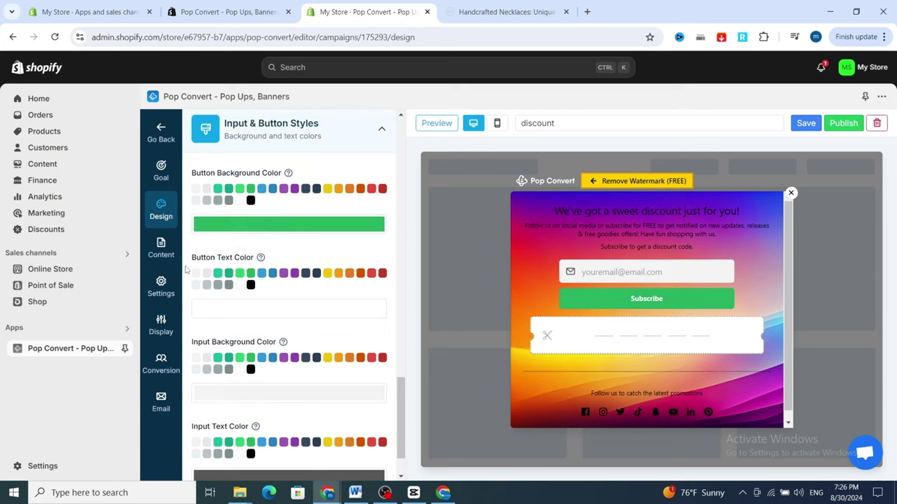
pyautogui.click(252, 286)
# - Give the email field a light grey background with black input text
pyautogui.scroll(-1, 275, 322)
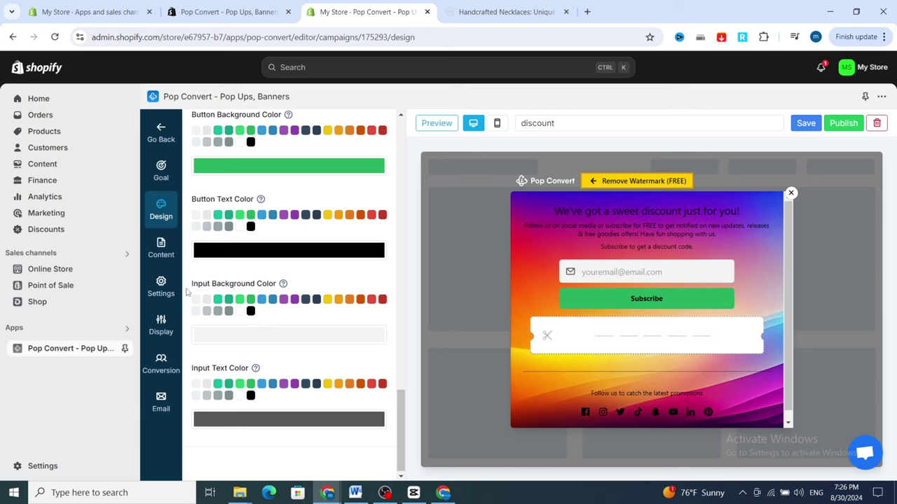
pyautogui.click(250, 300)
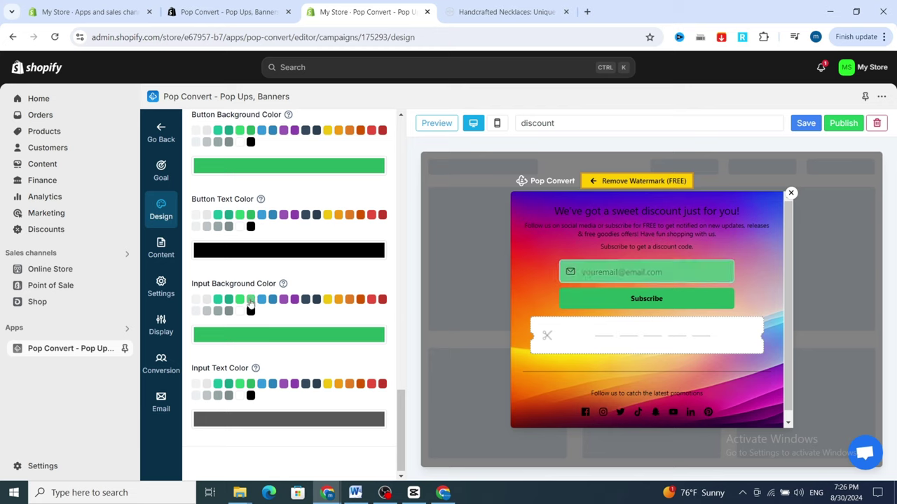
pyautogui.click(206, 311)
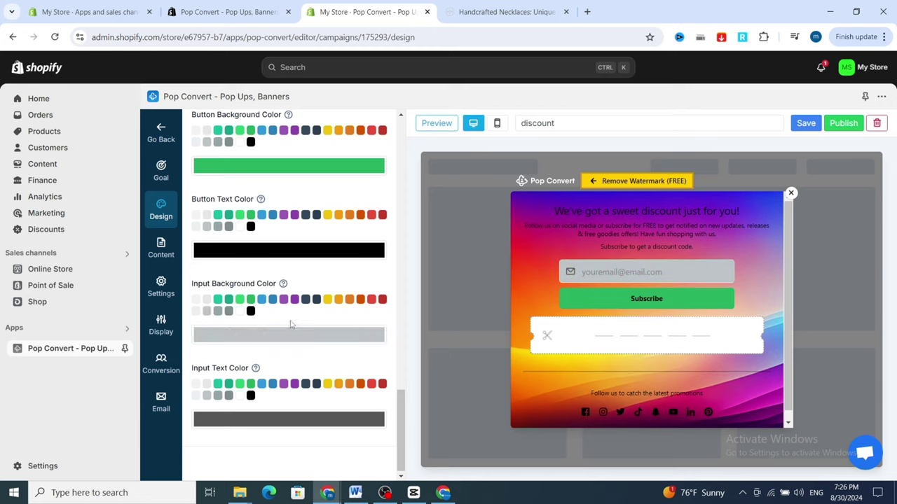
pyautogui.scroll(-1, 212, 344)
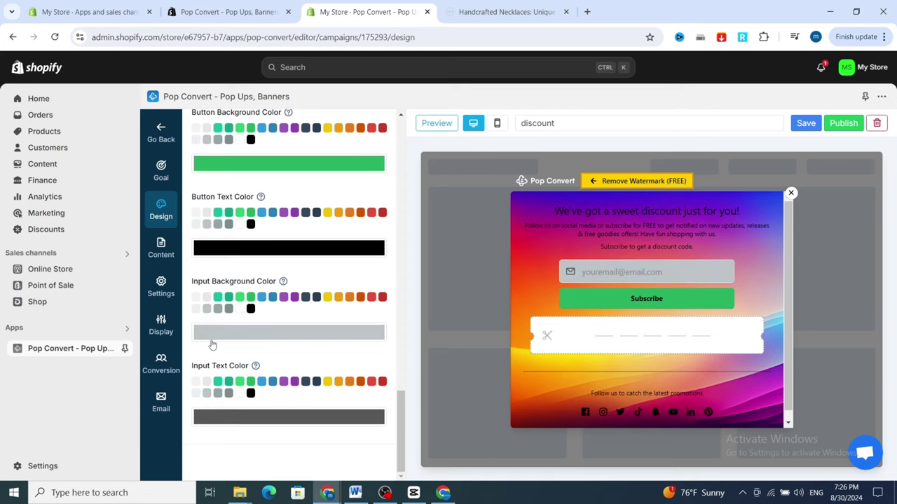
pyautogui.click(251, 395)
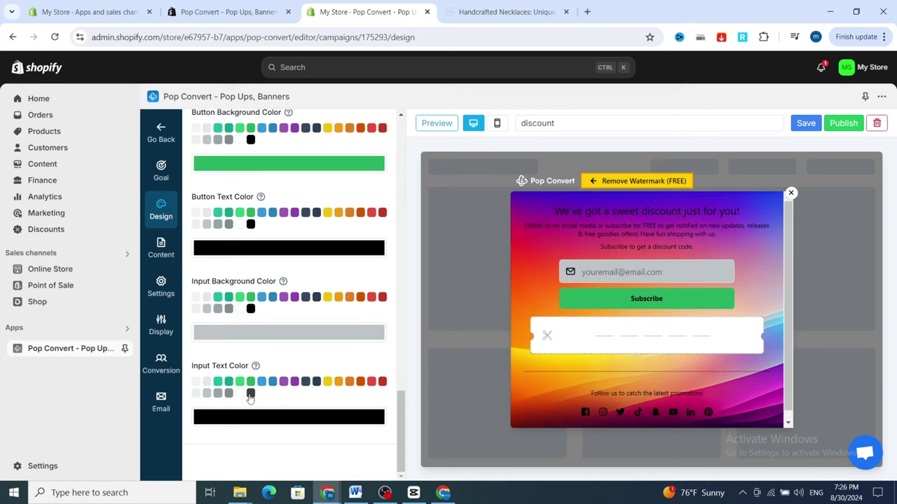
pyautogui.scroll(5, 405, 385)
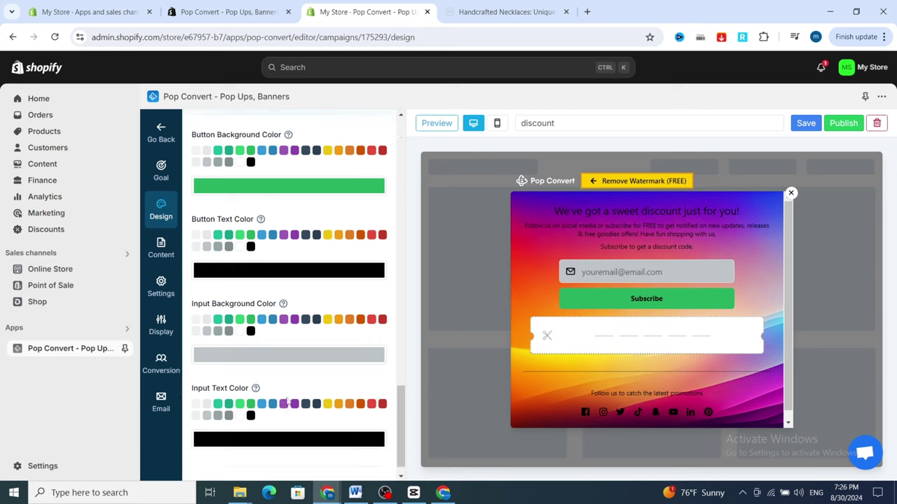
# - Replace the popup headline with '10% off for the first order'
pyautogui.click(160, 257)
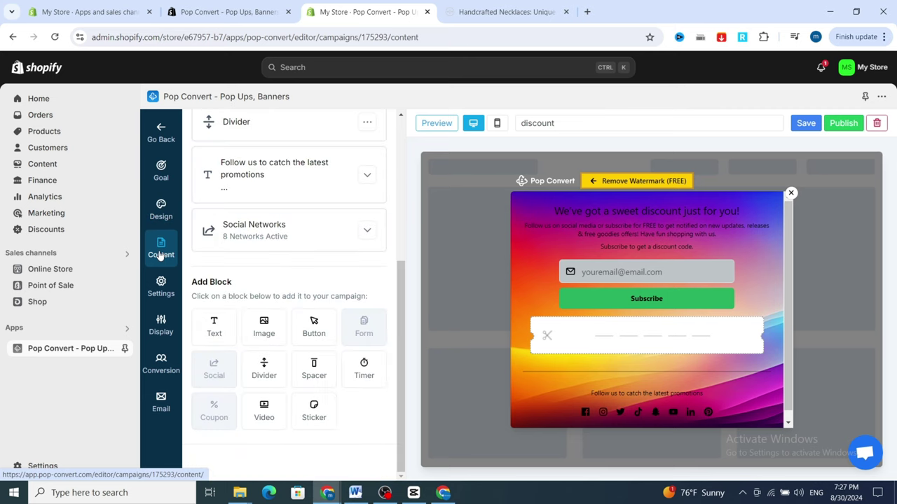
pyautogui.scroll(5, 261, 208)
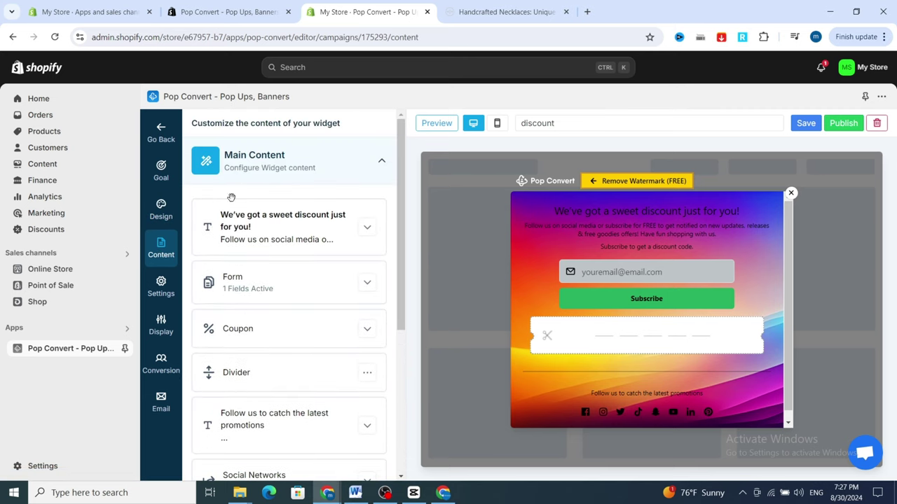
pyautogui.click(269, 227)
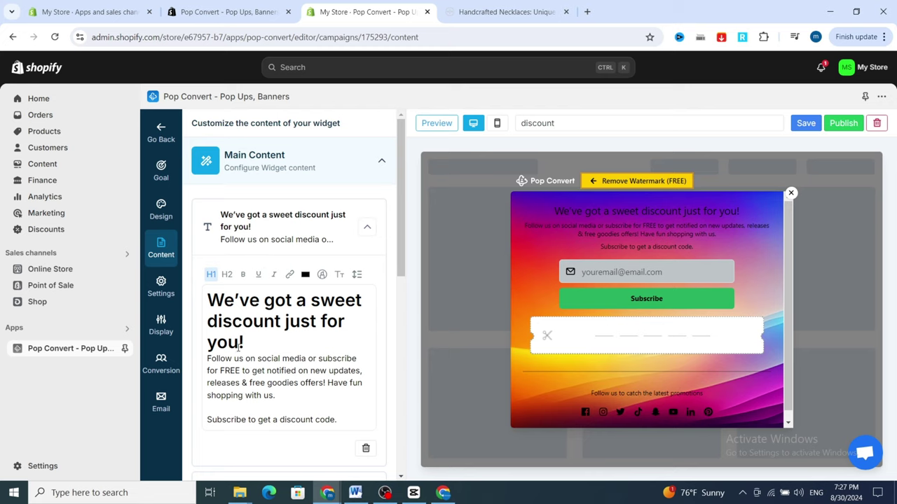
pyautogui.moveTo(207, 302); pyautogui.dragTo(246, 348)
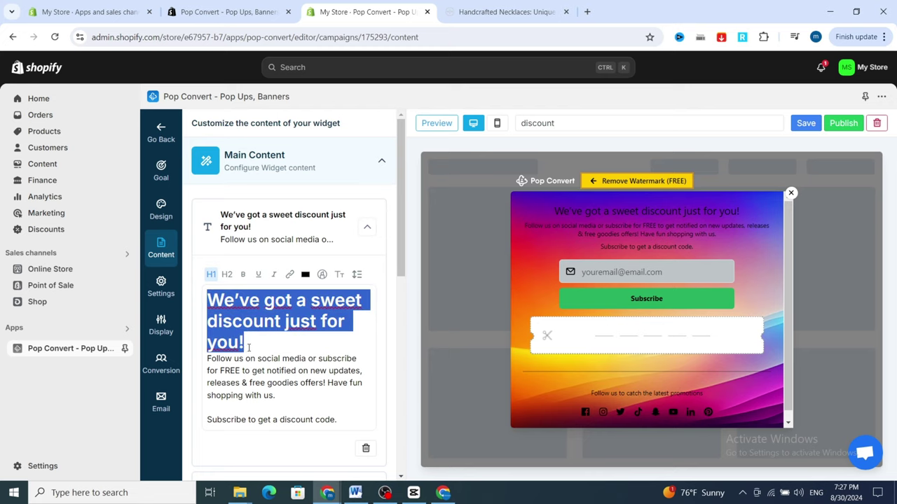
pyautogui.write('10')
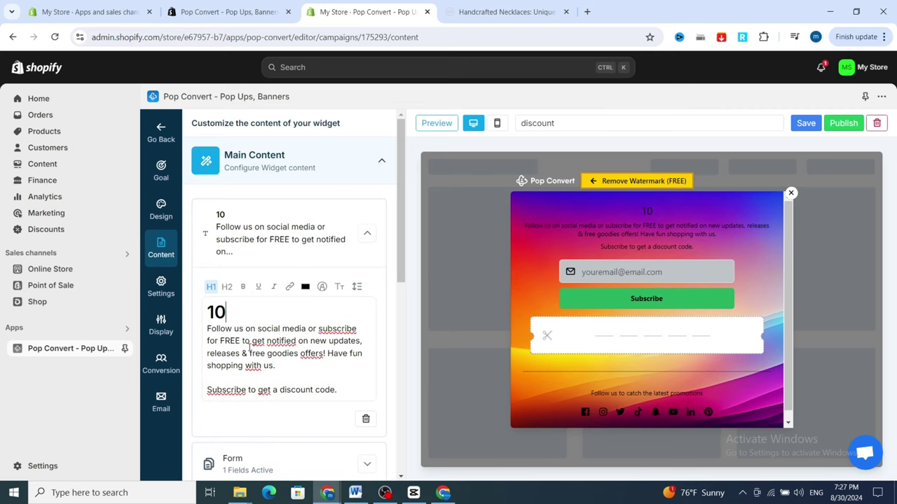
pyautogui.write('%')
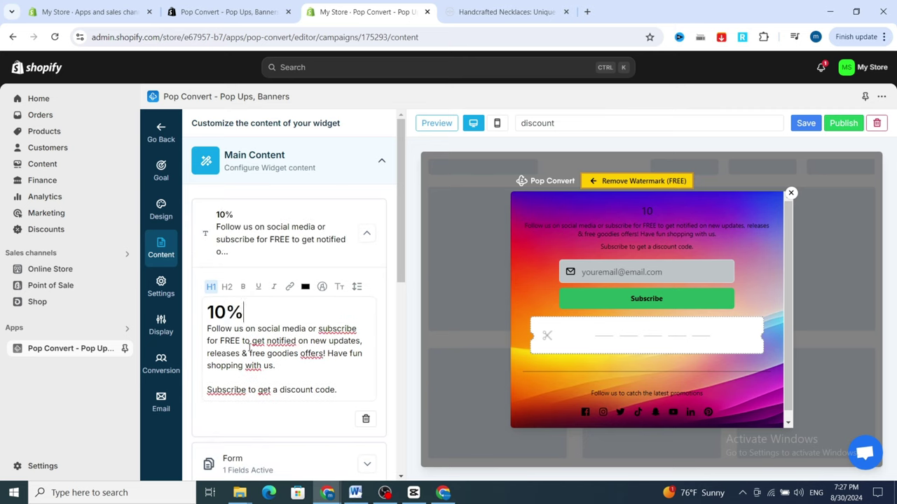
pyautogui.write(' off ')
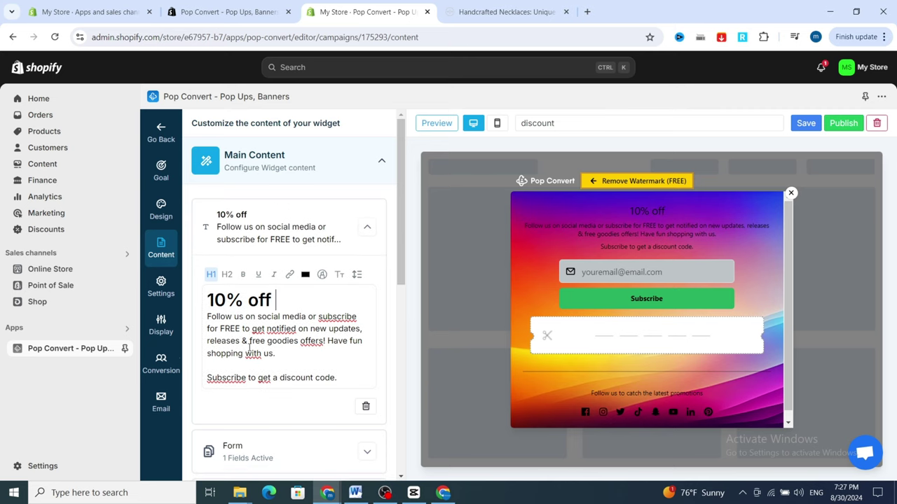
pyautogui.write('for thr')
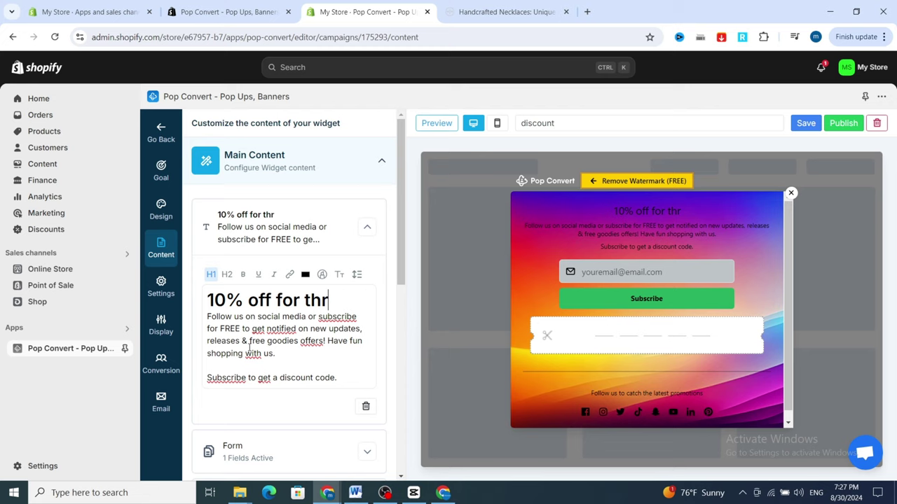
pyautogui.press('BackSpace')
pyautogui.write('e f')
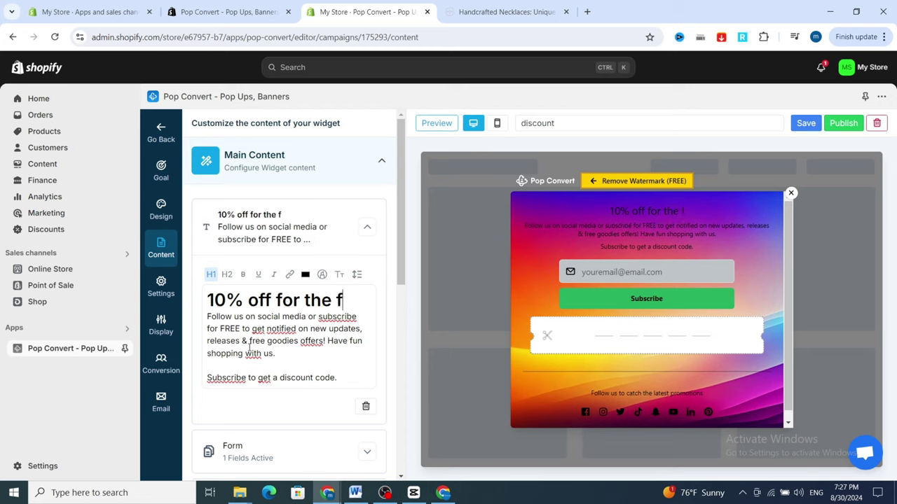
pyautogui.write('irst ')
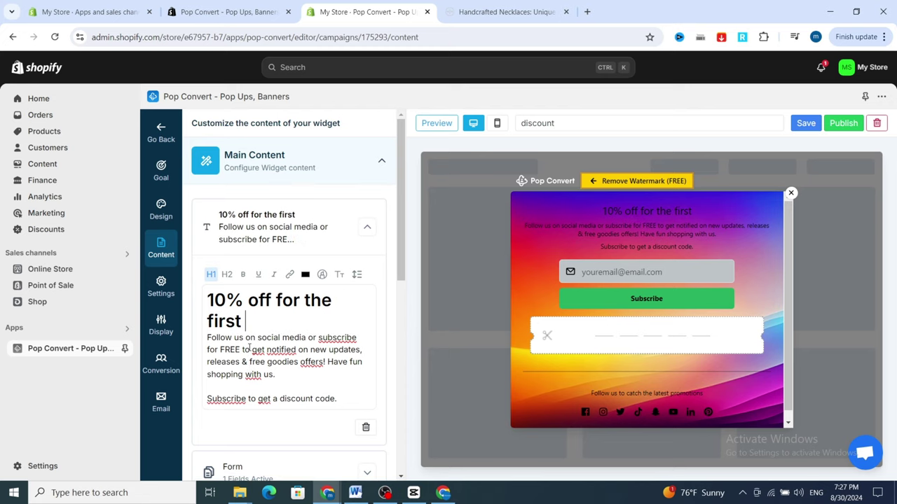
pyautogui.write('order')
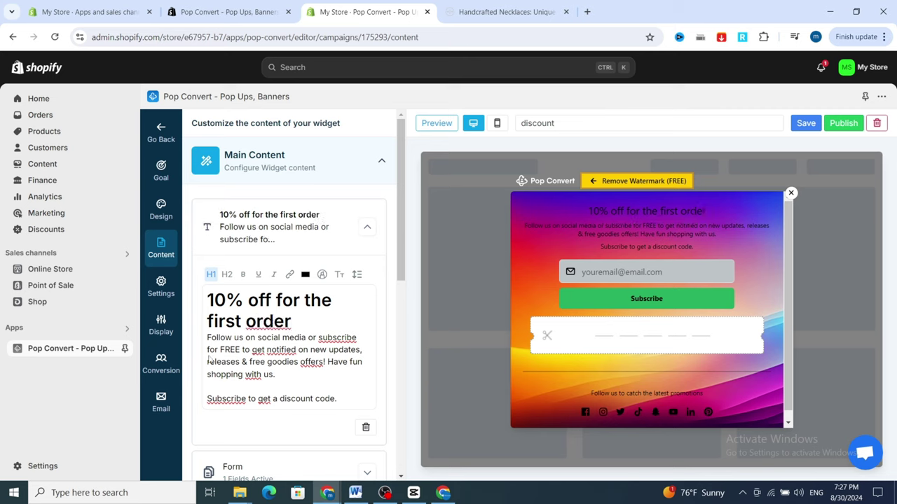
# - Delete the body text under the heading and make the headline bold
pyautogui.moveTo(208, 340); pyautogui.dragTo(335, 413)
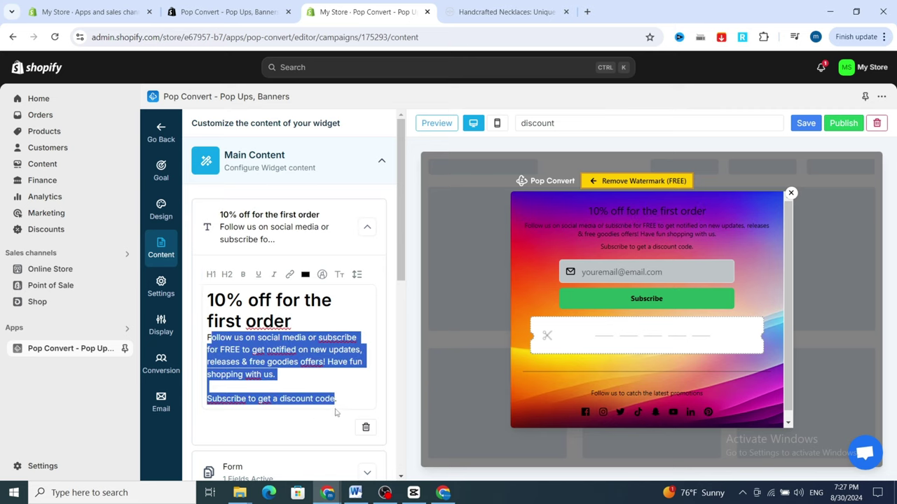
pyautogui.press('BackSpace')
pyautogui.press('BackSpace')
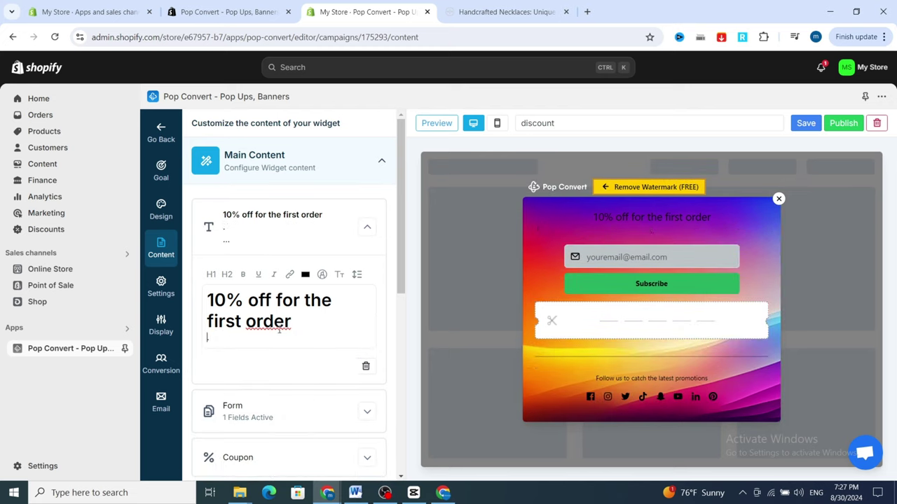
pyautogui.click(273, 299)
pyautogui.click(303, 300)
pyautogui.press('Return')
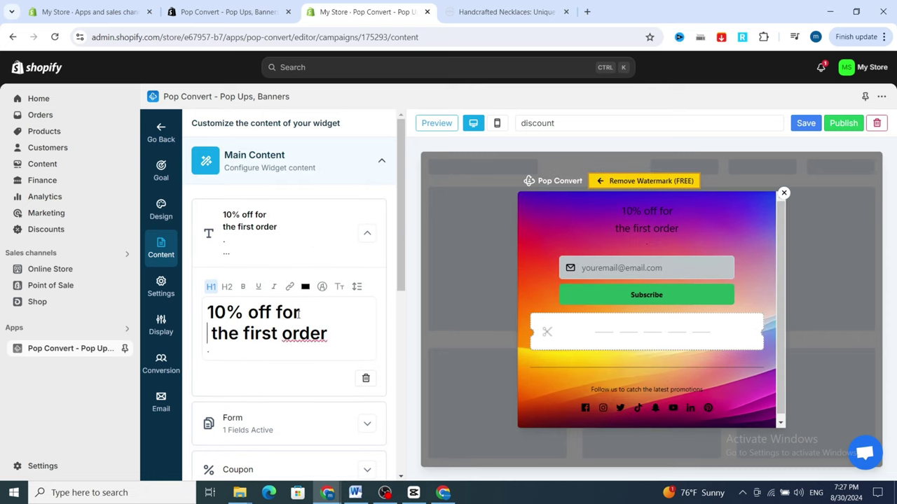
pyautogui.press('BackSpace')
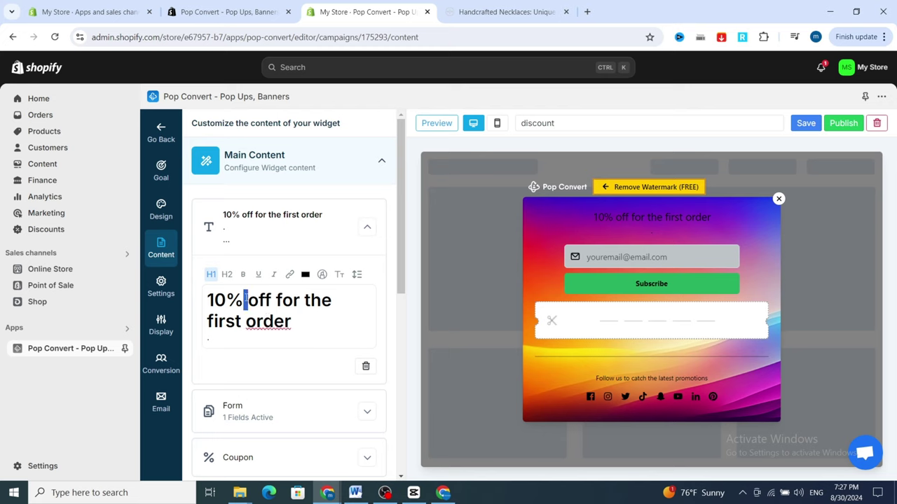
pyautogui.tripleClick(245, 300)
pyautogui.click(243, 275)
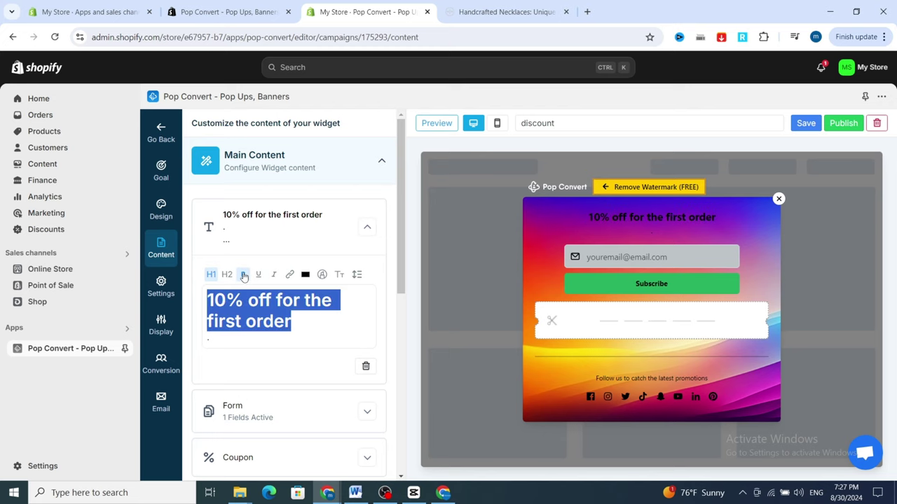
pyautogui.scroll(-2, 286, 364)
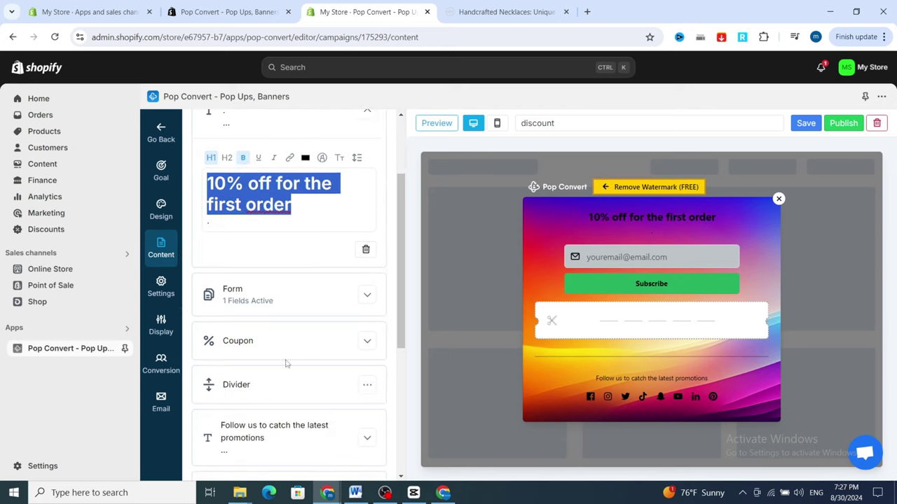
# - Add a Name field above Email in the popup form and switch it on
pyautogui.click(303, 300)
pyautogui.scroll(-2, 214, 275)
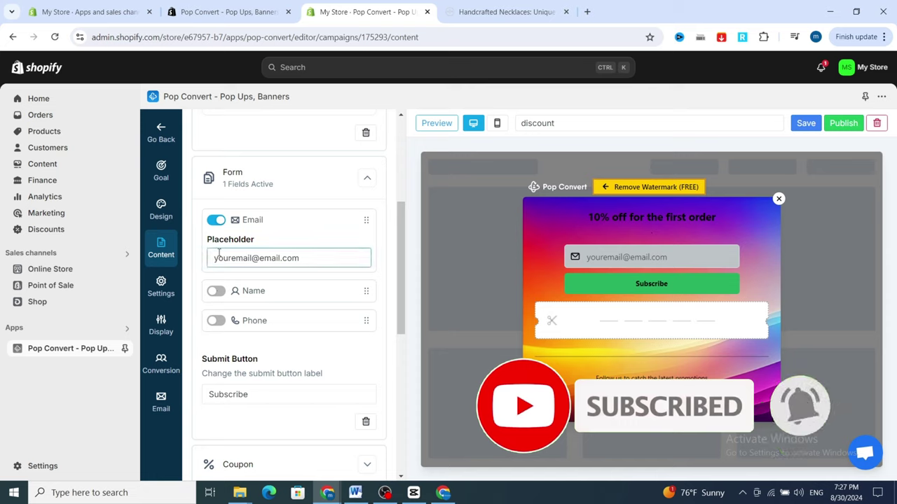
pyautogui.moveTo(366, 291); pyautogui.dragTo(366, 234)
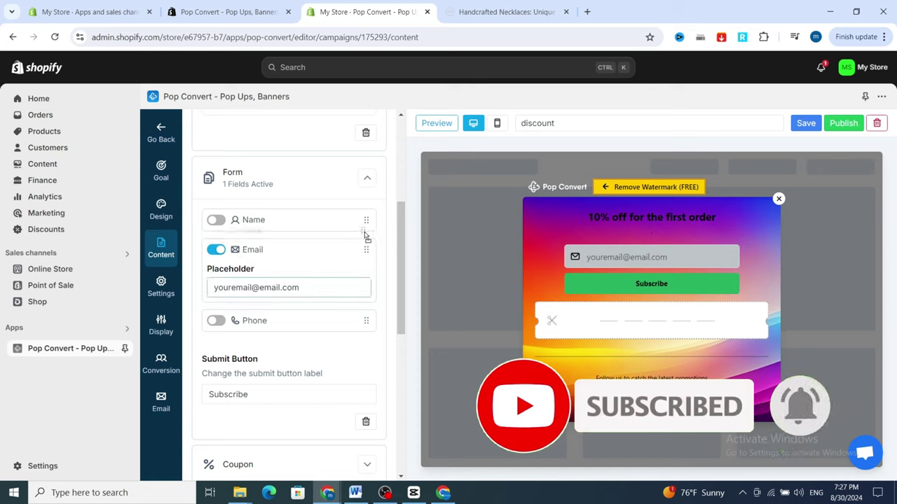
pyautogui.click(218, 221)
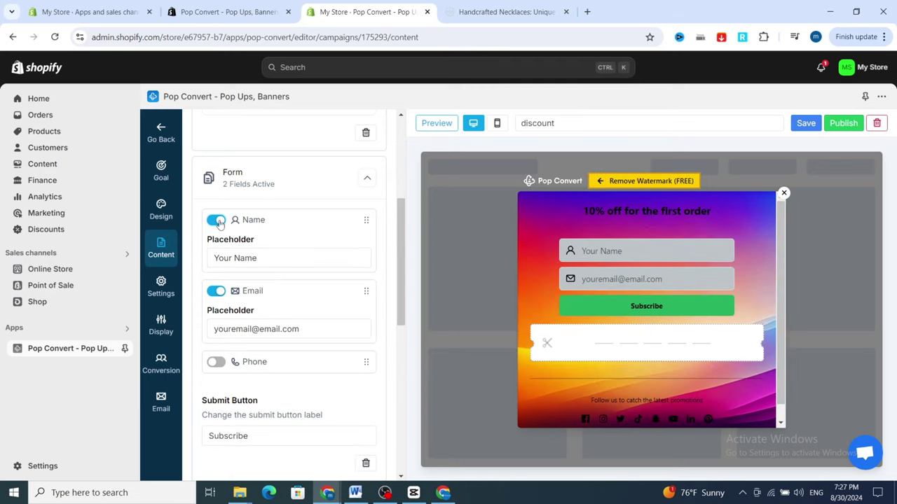
pyautogui.scroll(-3, 210, 294)
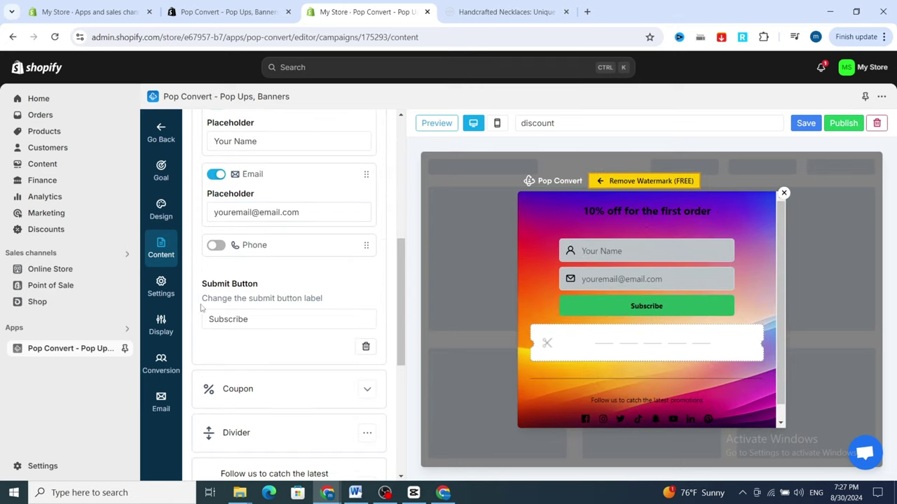
# - Change the submit button label from 'Subscribe' to 'thank you'
pyautogui.click(258, 323)
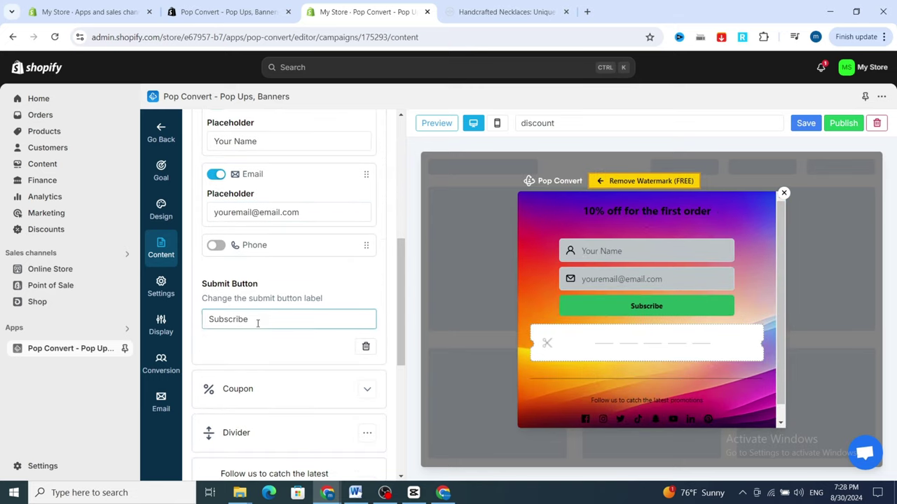
pyautogui.doubleClick(257, 323)
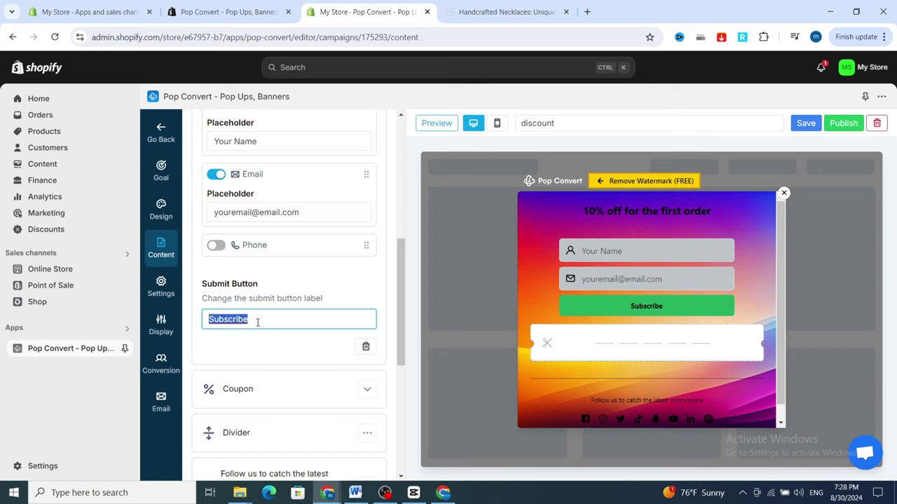
pyautogui.write('thank')
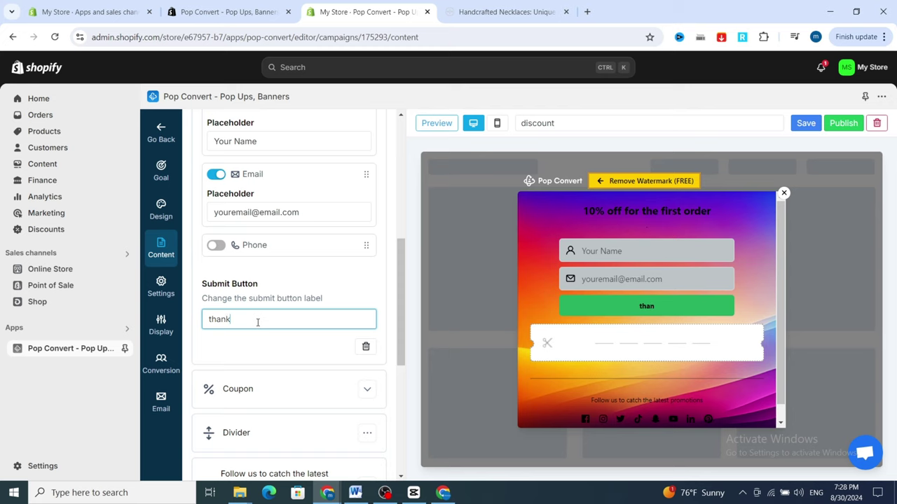
pyautogui.write(' you')
pyautogui.scroll(-2, 238, 301)
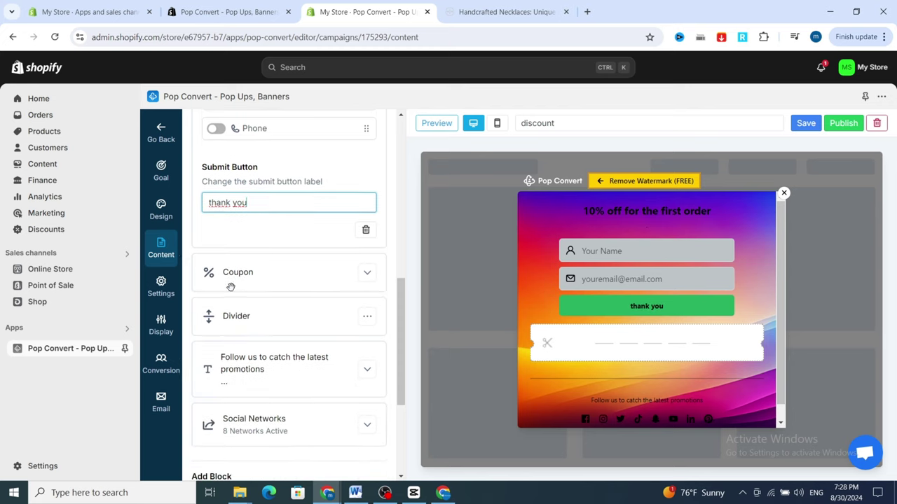
# - Enter the coupon code '1' in the Coupon settings
pyautogui.click(271, 277)
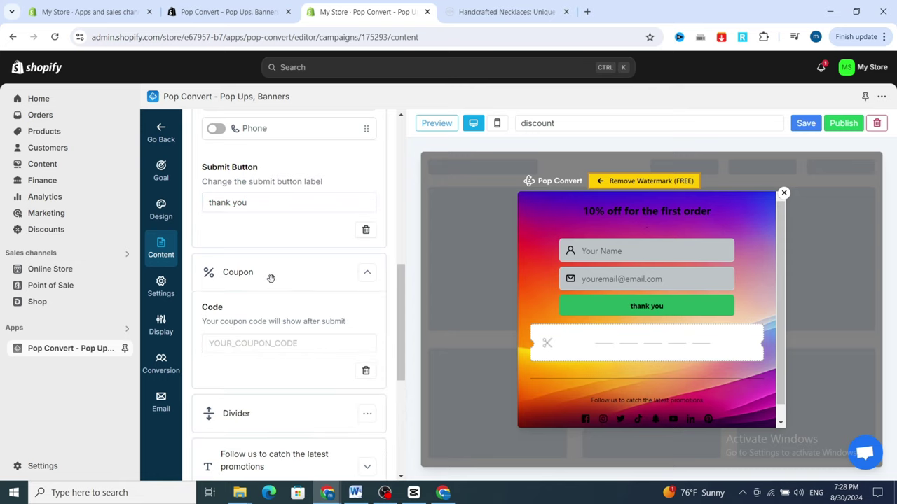
pyautogui.click(237, 345)
pyautogui.write('125766636')
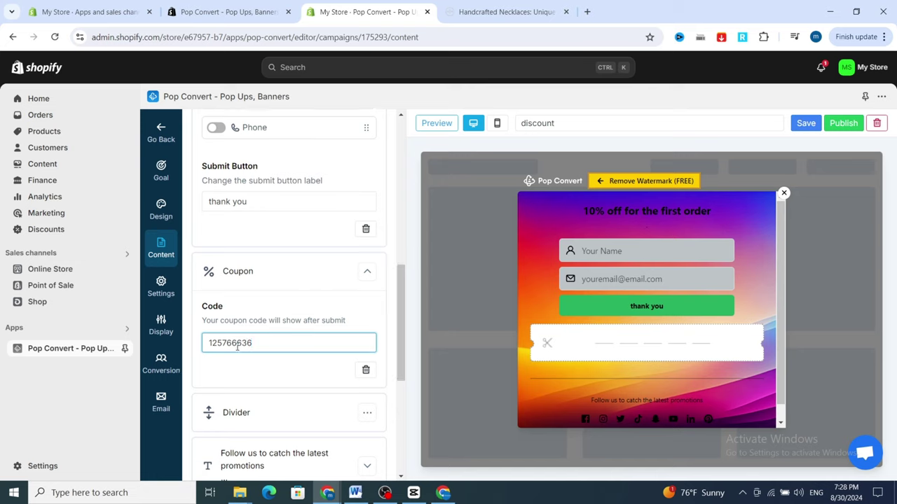
pyautogui.scroll(-2, 217, 308)
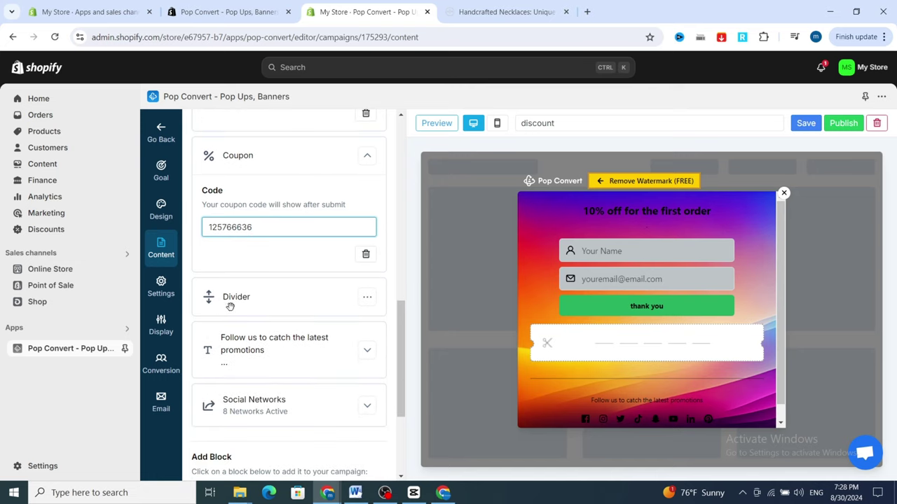
pyautogui.click(278, 298)
pyautogui.scroll(-1, 279, 344)
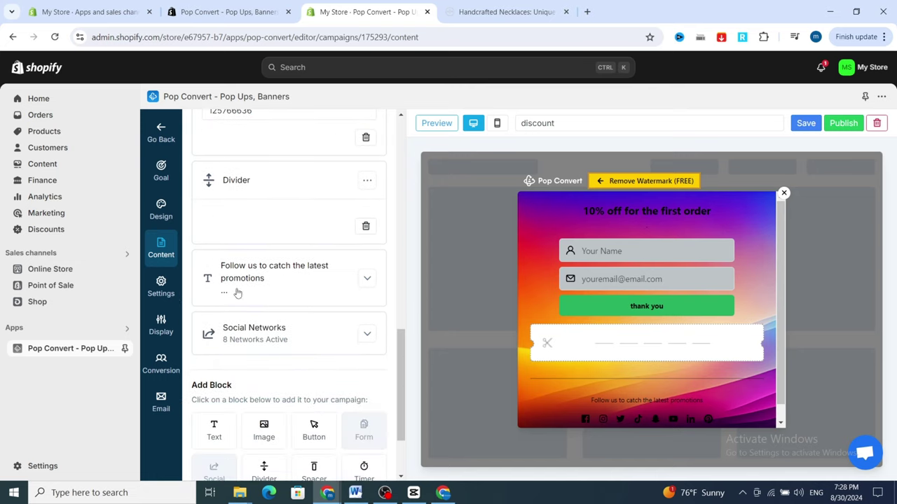
# - Delete the divider block from the popup
pyautogui.click(366, 227)
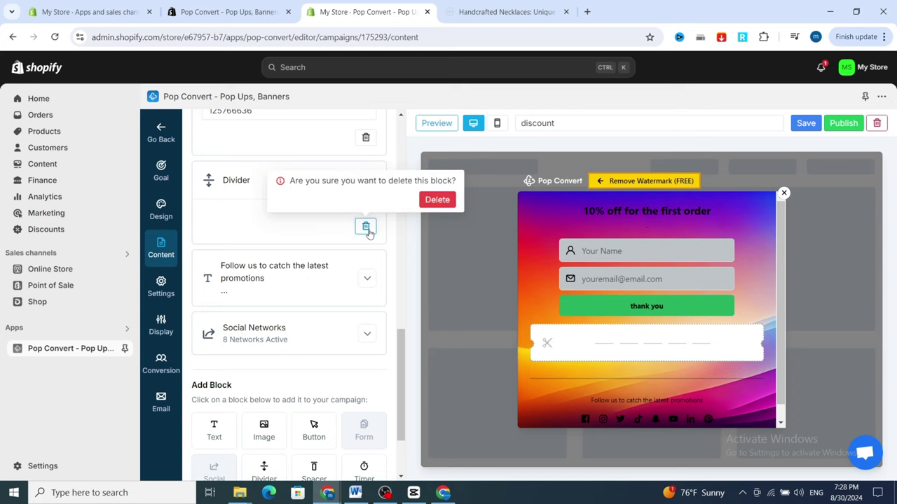
pyautogui.click(436, 200)
pyautogui.scroll(-1, 274, 238)
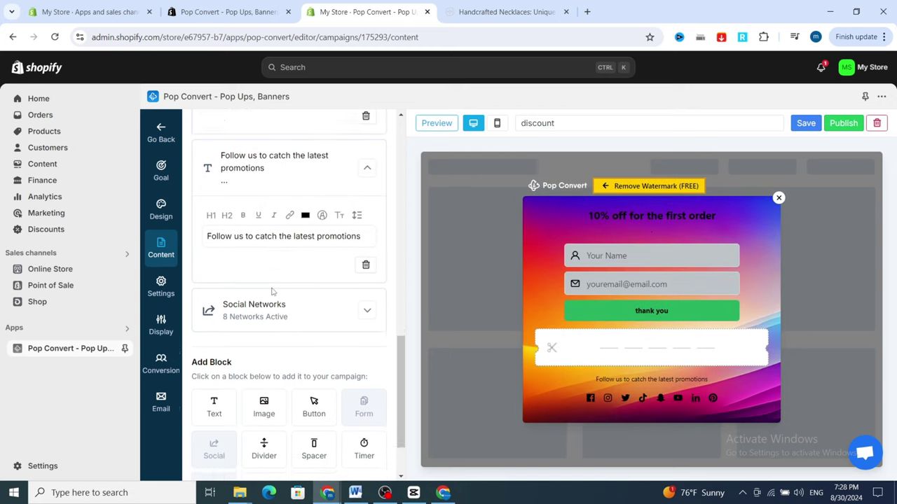
# - Hide the YouTube, LinkedIn and Pinterest icons in the Social Networks settings
pyautogui.click(367, 273)
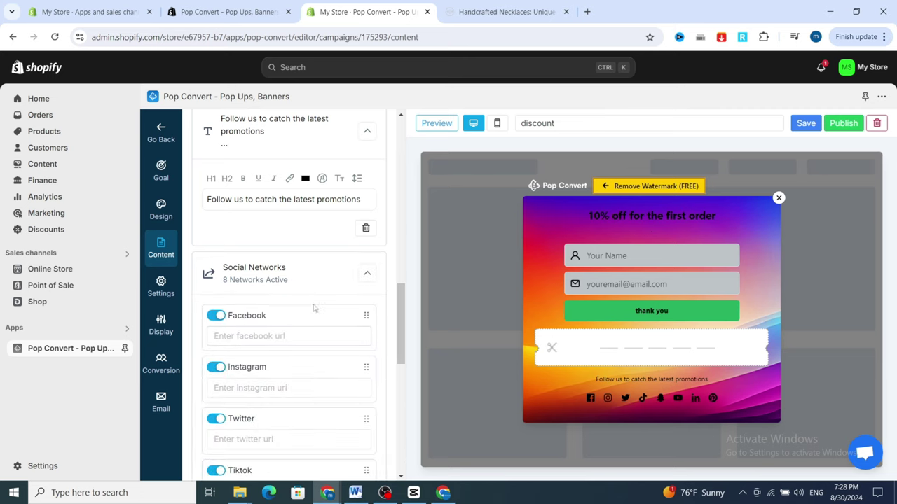
pyautogui.scroll(-1, 280, 336)
pyautogui.scroll(-6, 249, 352)
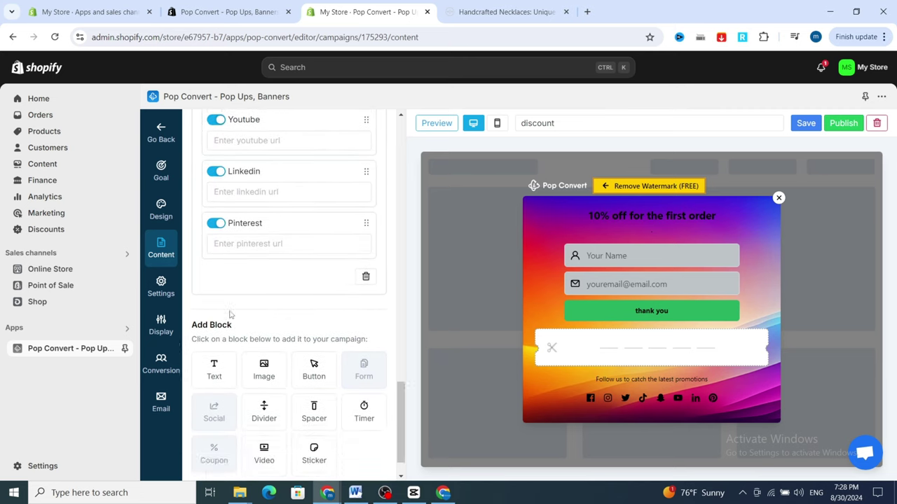
pyautogui.click(280, 241)
pyautogui.scroll(2, 259, 300)
pyautogui.scroll(5, 246, 315)
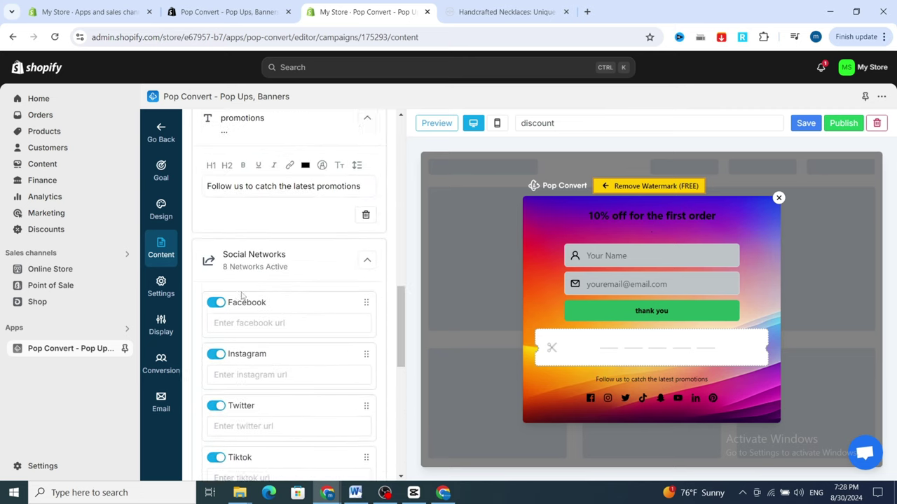
pyautogui.scroll(-3, 224, 330)
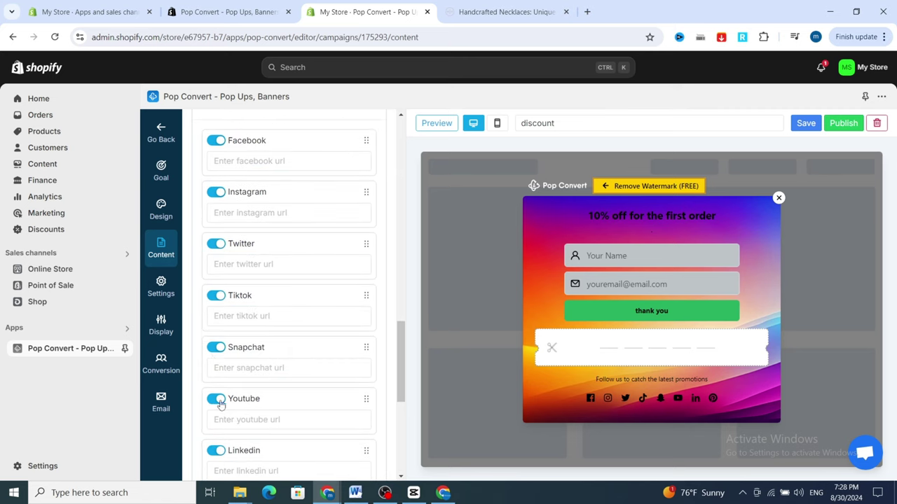
pyautogui.scroll(-1, 218, 392)
pyautogui.scroll(-1, 219, 351)
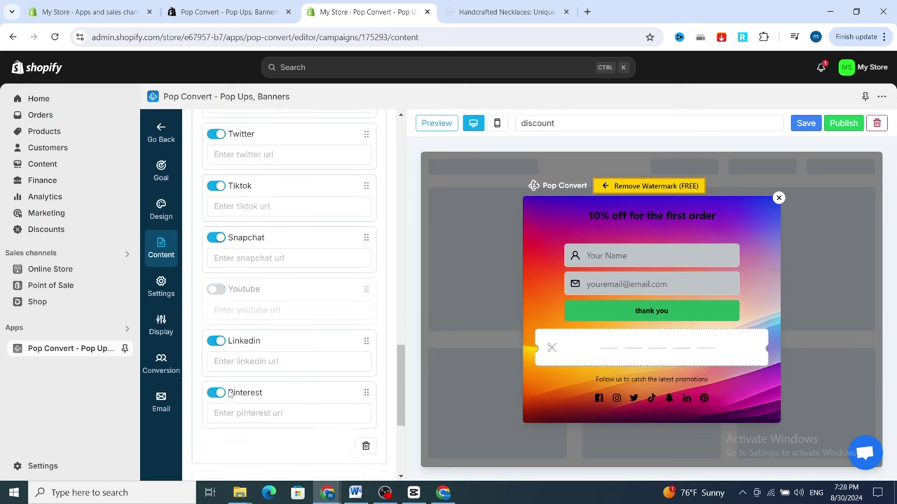
pyautogui.click(216, 386)
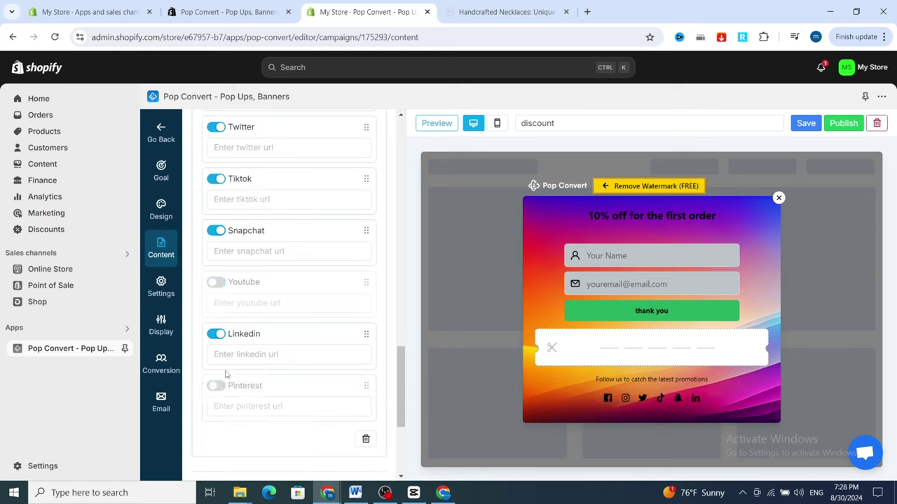
pyautogui.click(217, 335)
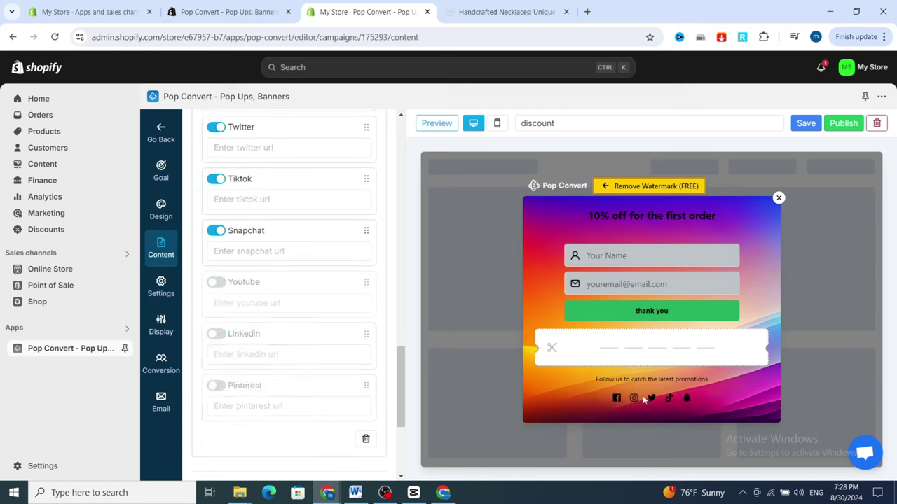
pyautogui.scroll(1, 314, 344)
pyautogui.scroll(-4, 309, 350)
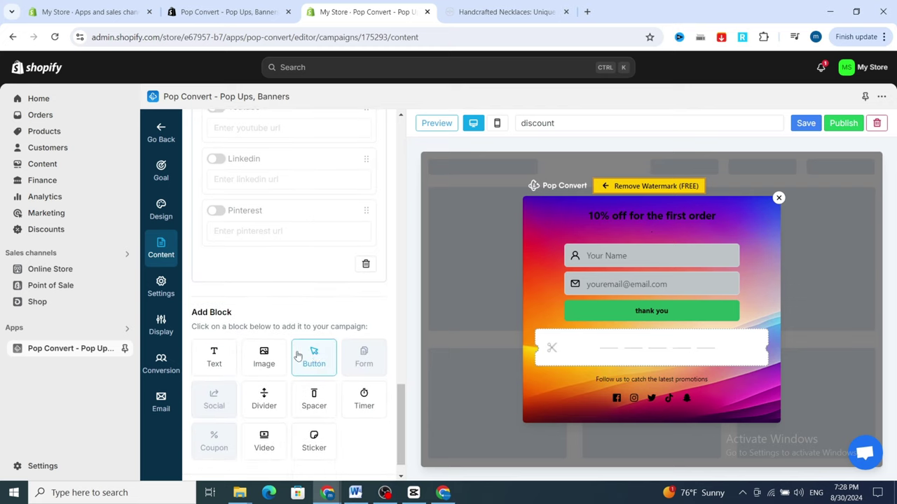
pyautogui.scroll(-1, 220, 344)
# - Switch to the 'My Store - Apps and sales channels' browser tab
pyautogui.scroll(7, 250, 290)
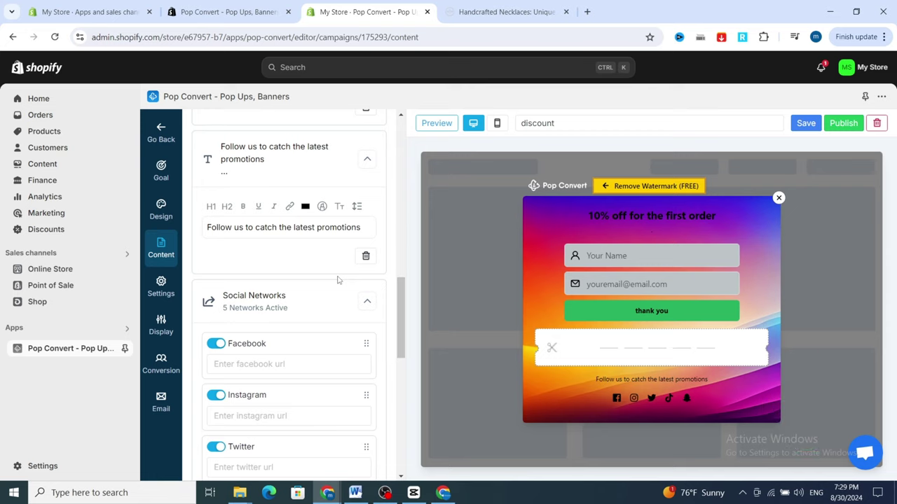
pyautogui.click(113, 7)
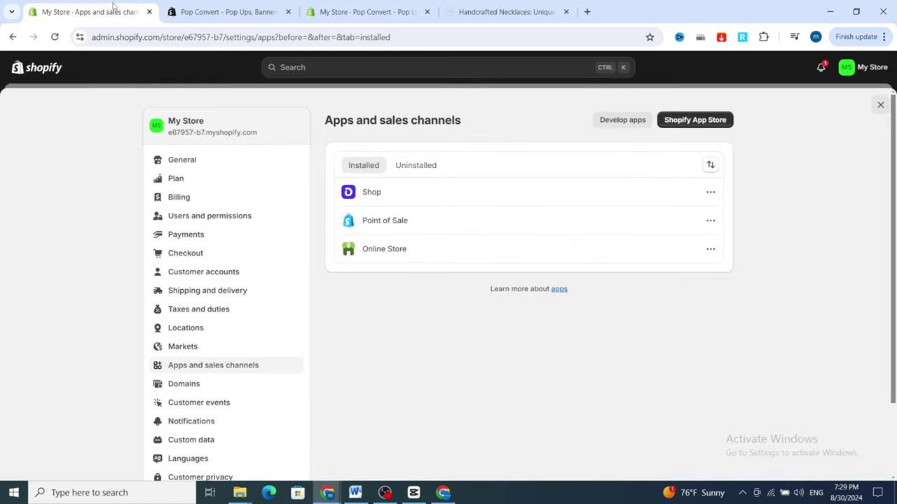